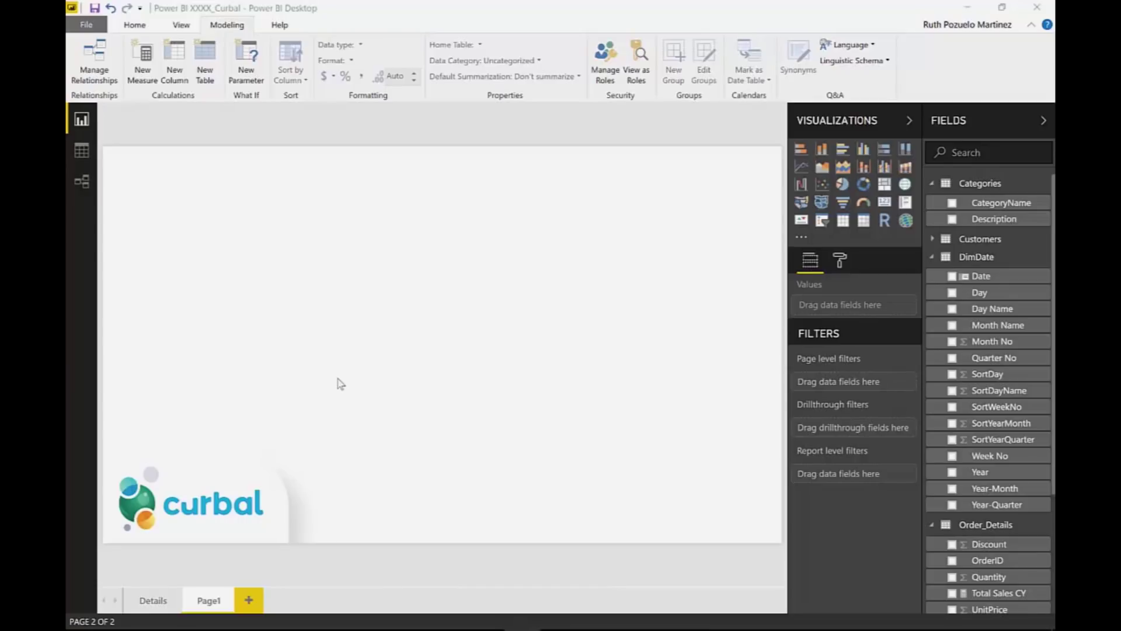
# - Inspect the Day Name column in the DimDate data, then return to the report page
pyautogui.click(84, 149)
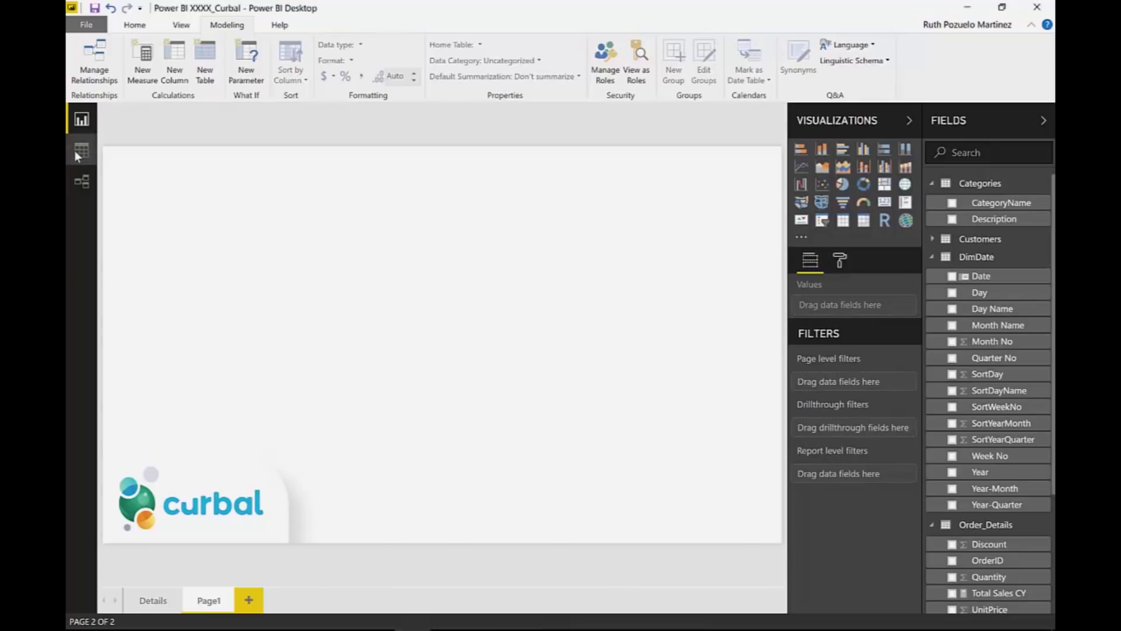
pyautogui.click(80, 151)
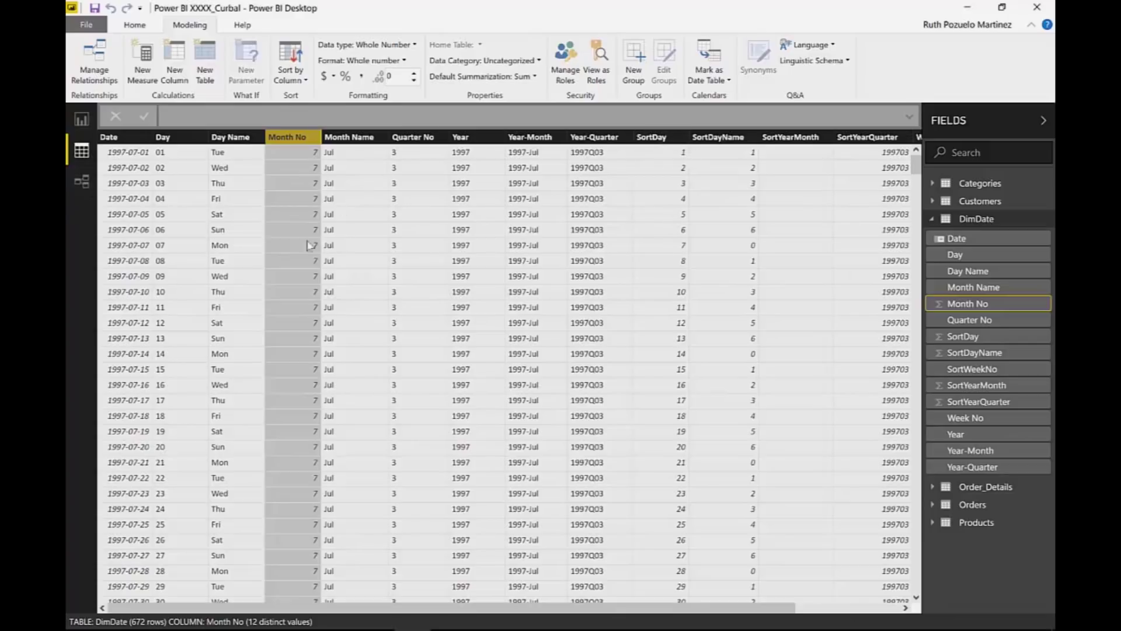
pyautogui.click(233, 140)
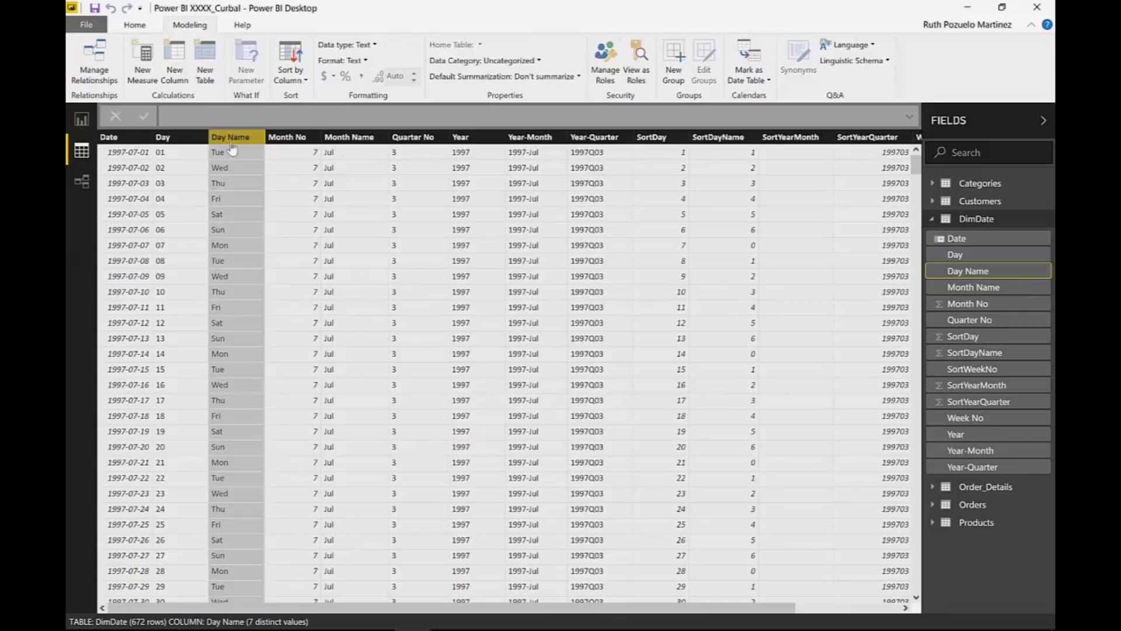
pyautogui.click(76, 119)
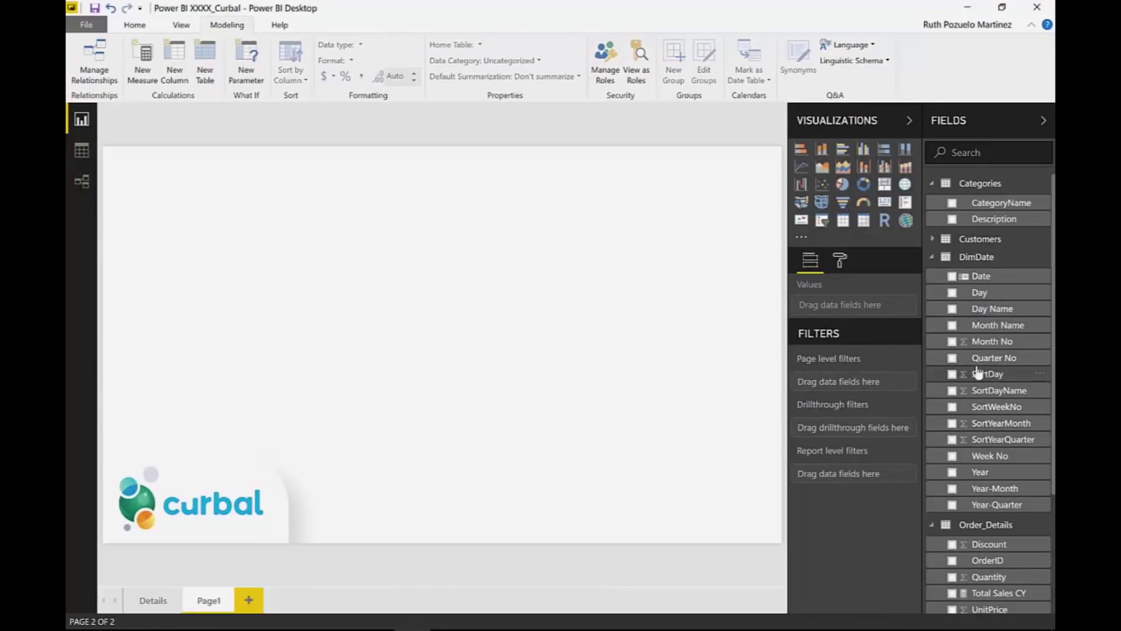
# - Add a Day Name table, sort it descending and back to alphabetical, then view DimDate's data
pyautogui.moveTo(987, 309); pyautogui.dragTo(501, 295)
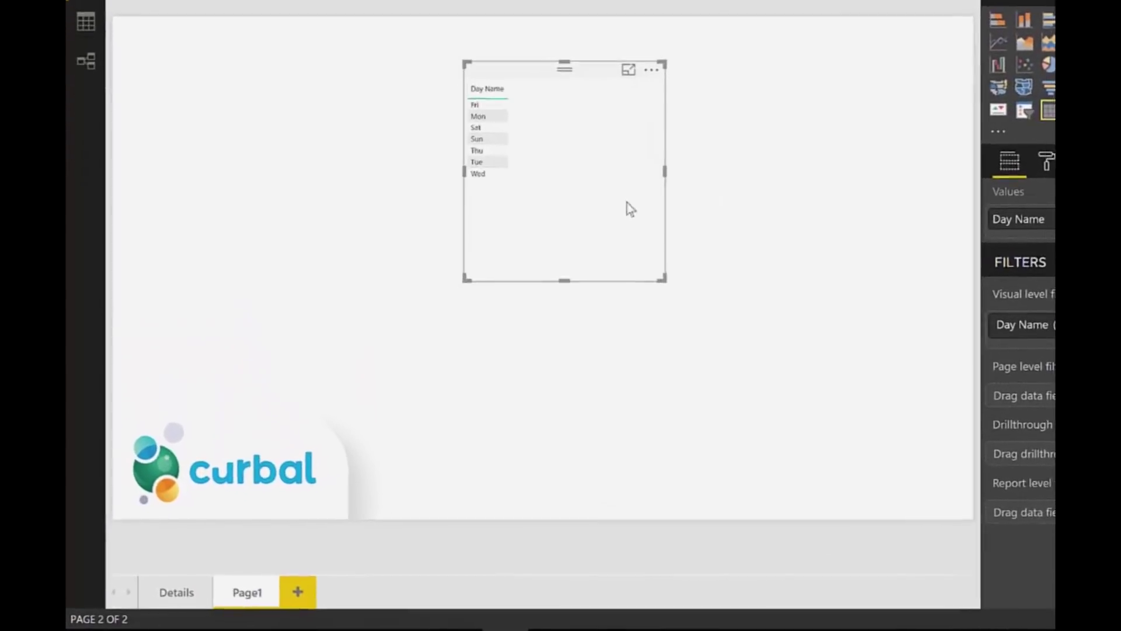
pyautogui.click(689, 34)
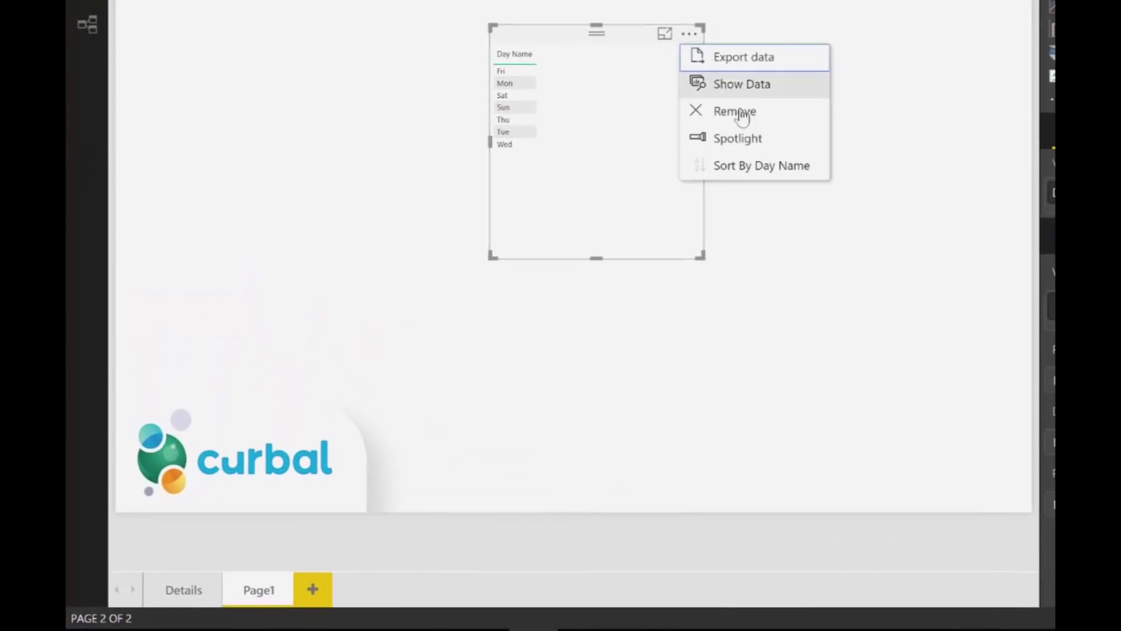
pyautogui.click(781, 170)
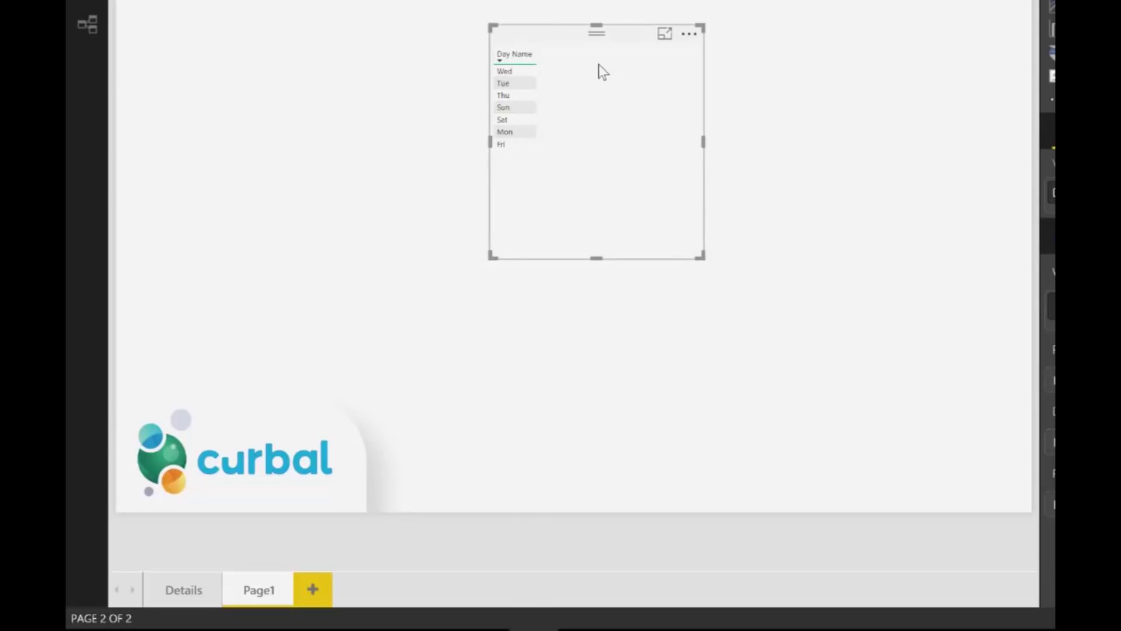
pyautogui.click(689, 33)
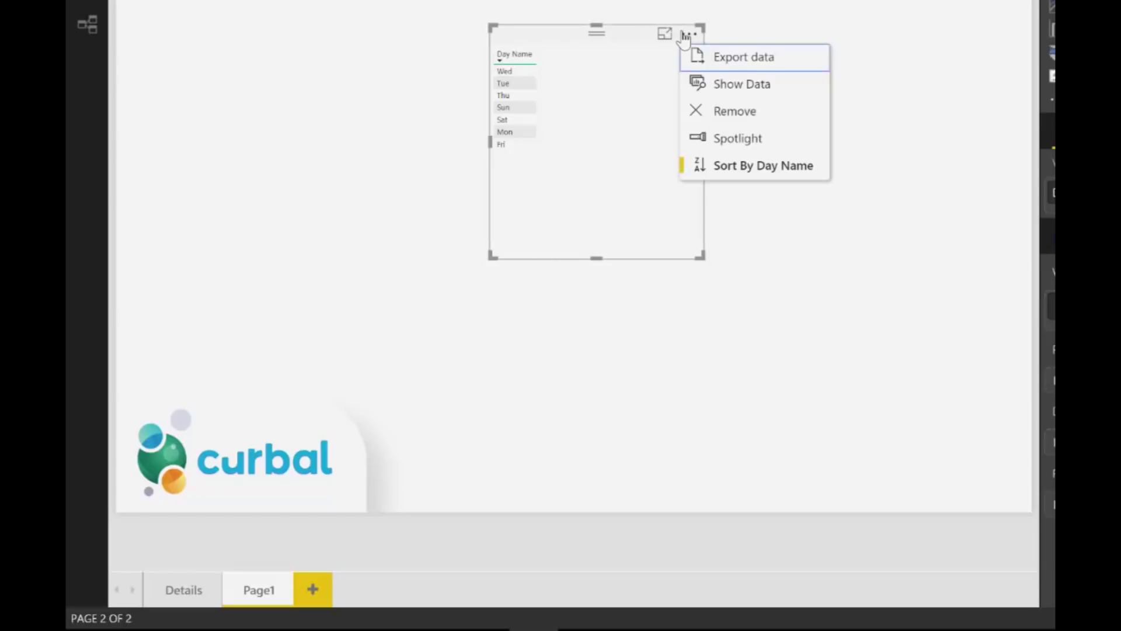
pyautogui.click(760, 168)
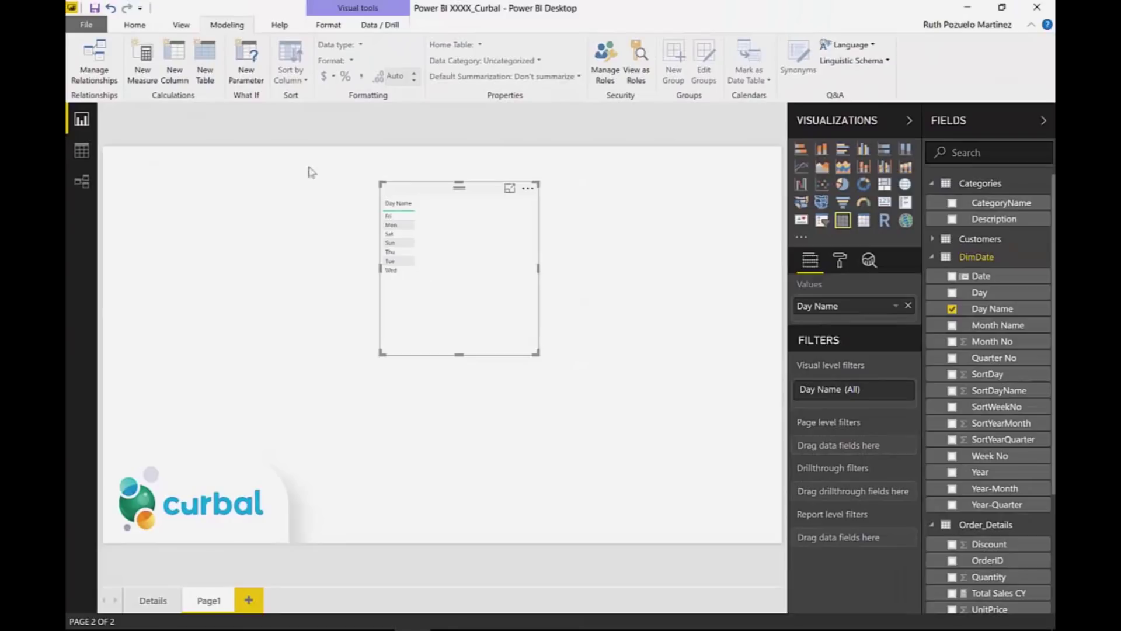
pyautogui.click(82, 153)
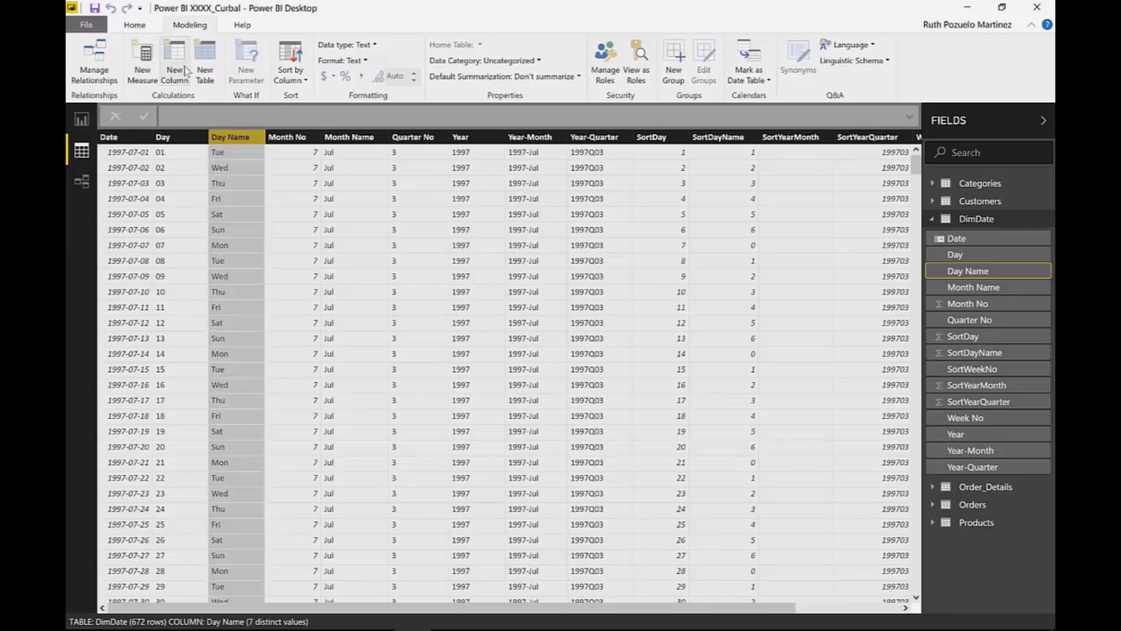
# - Preview DimDate at the Day Name Added step and review its settings and properties unchanged
pyautogui.click(136, 26)
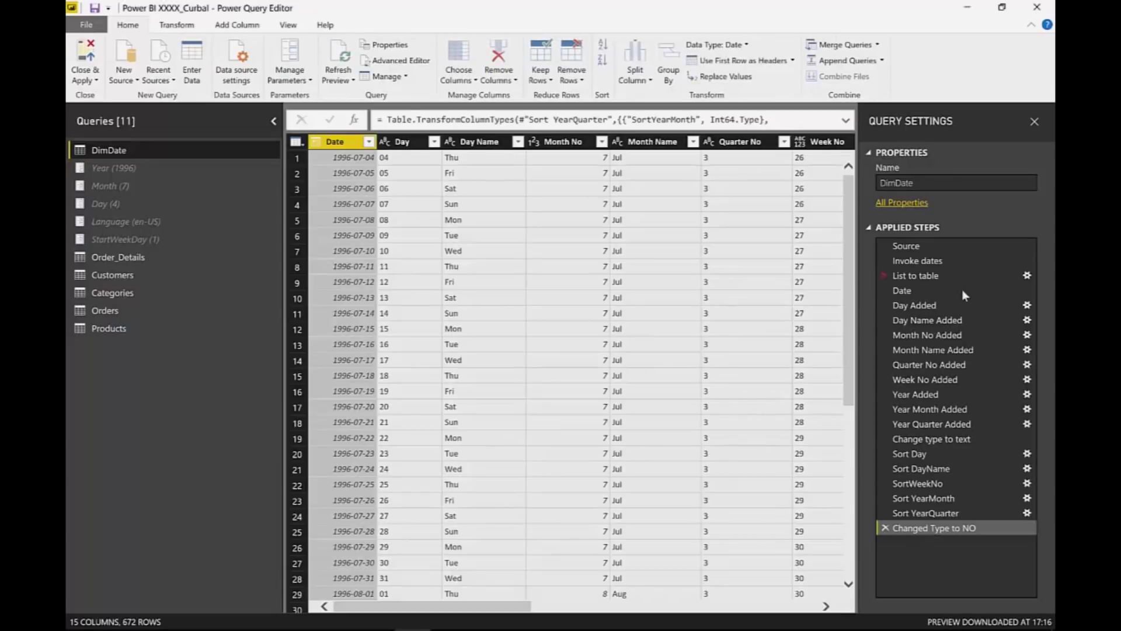
pyautogui.click(950, 320)
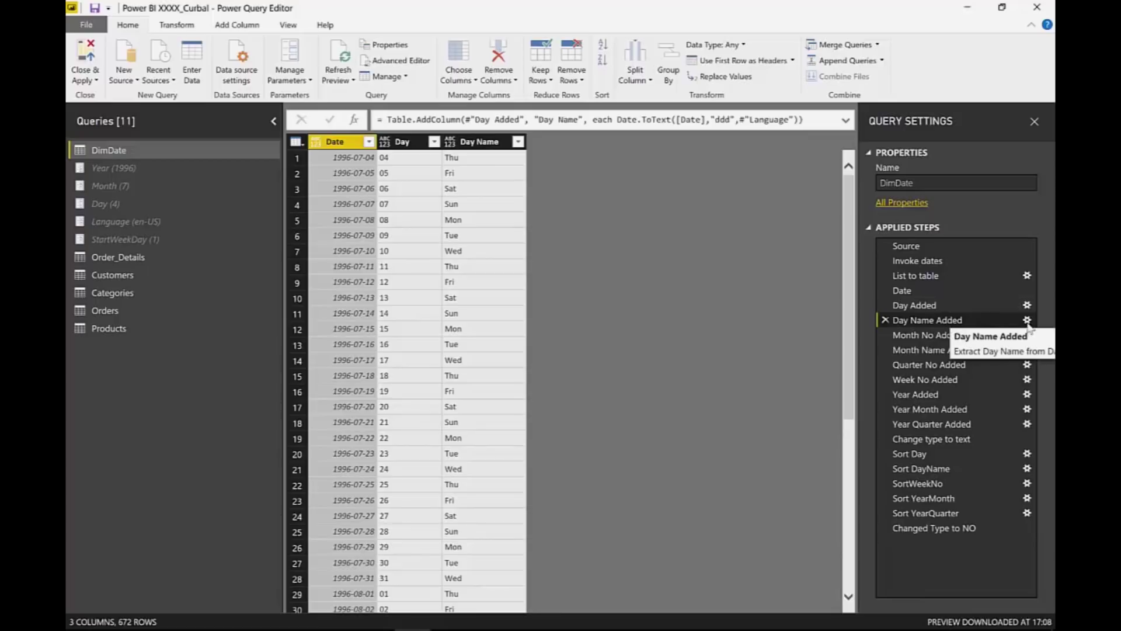
pyautogui.click(1027, 320)
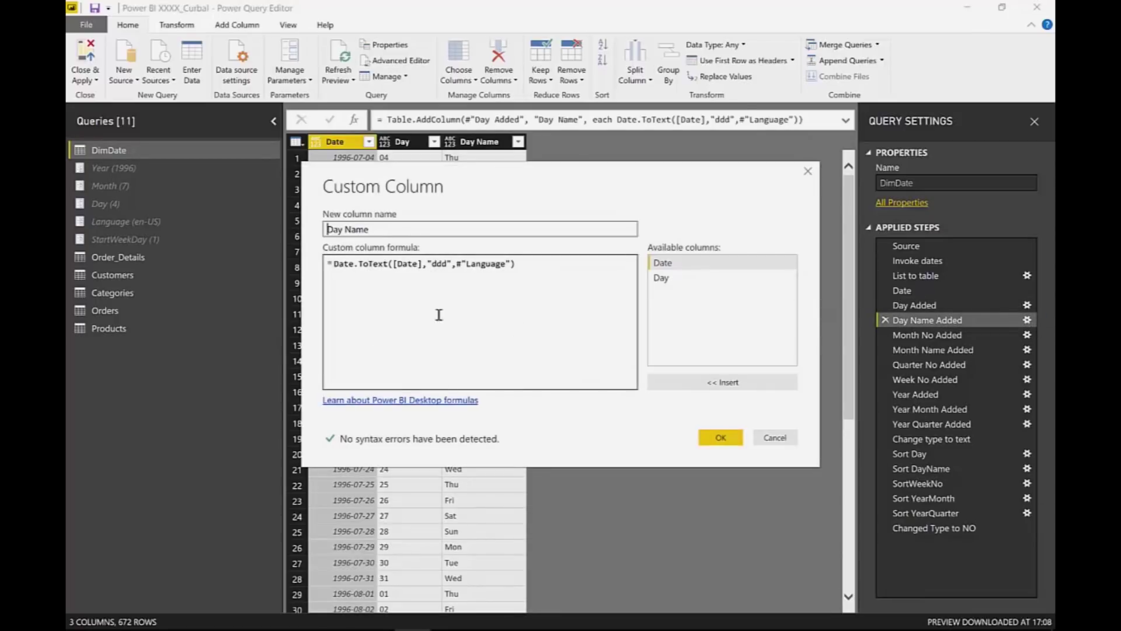
pyautogui.click(774, 438)
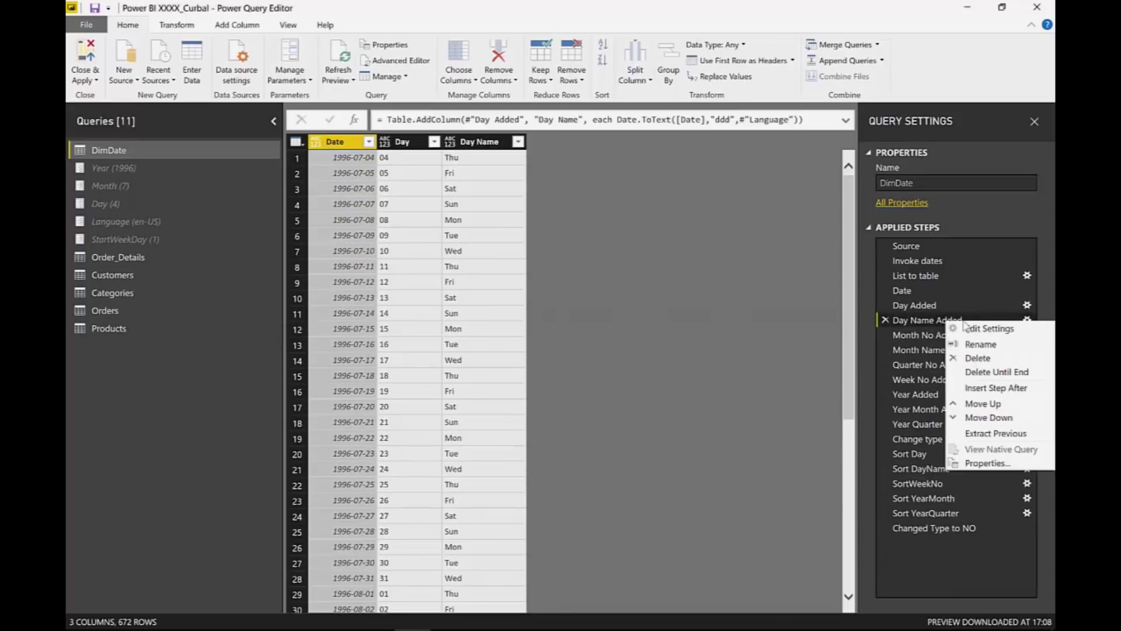
pyautogui.click(985, 461)
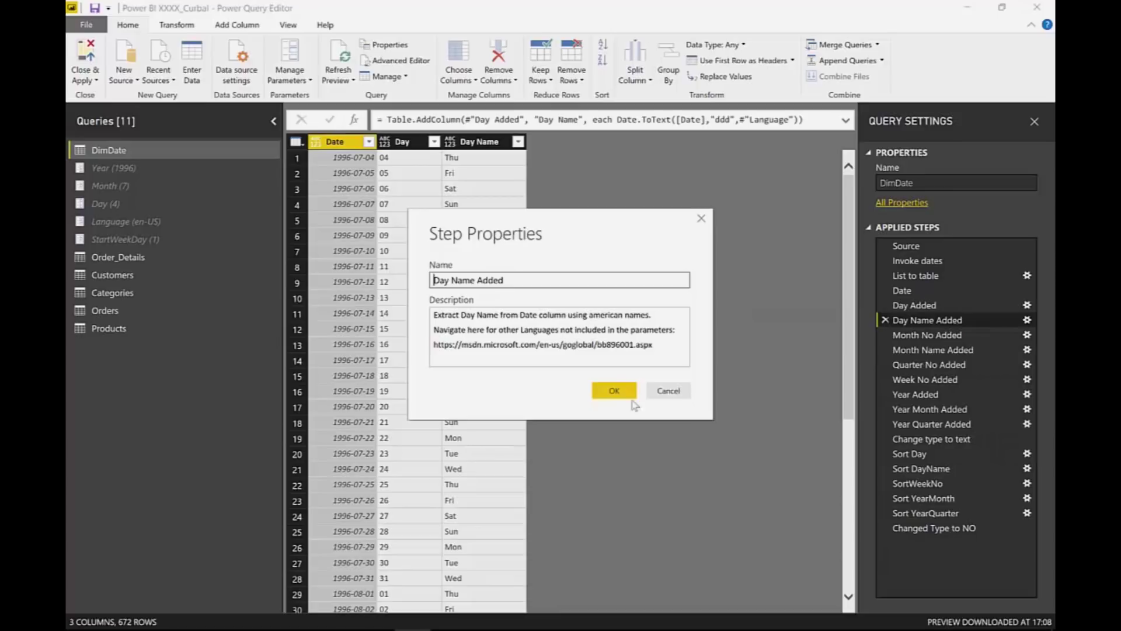
pyautogui.click(672, 395)
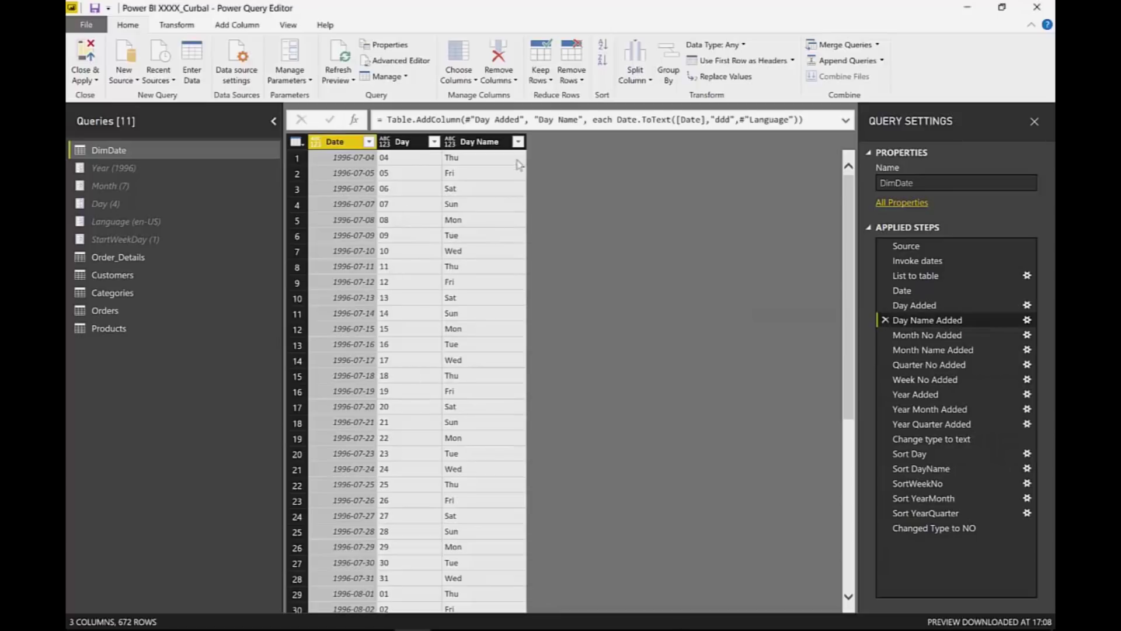
# - Review the DimDate query's M code in Advanced Editor and cancel without changes
pyautogui.click(396, 60)
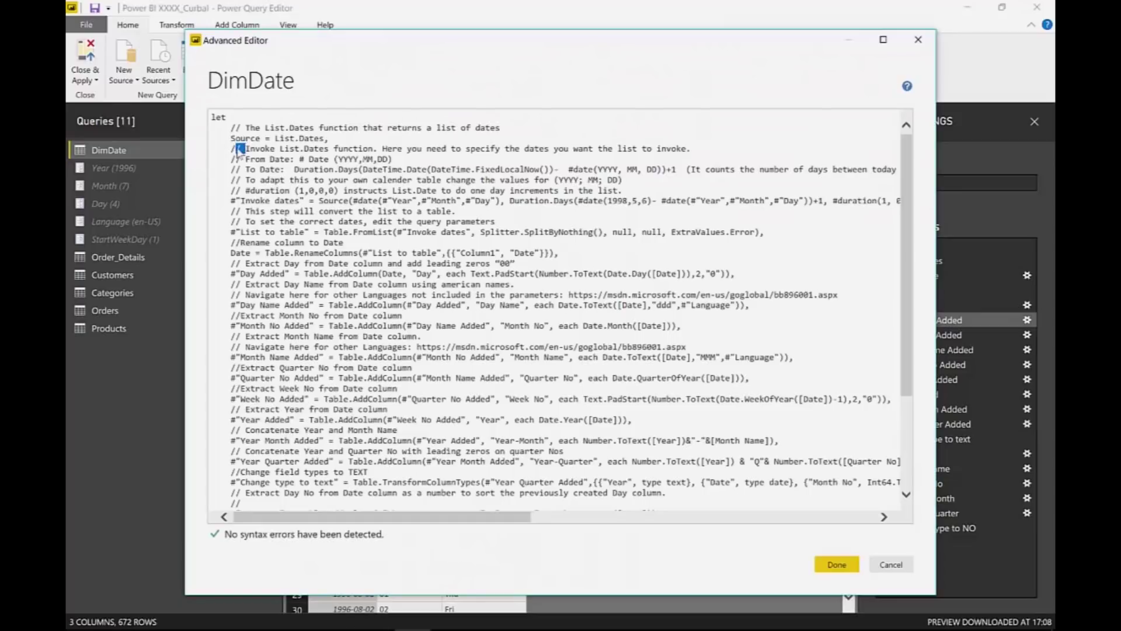
pyautogui.moveTo(231, 148); pyautogui.dragTo(648, 197)
pyautogui.click(889, 565)
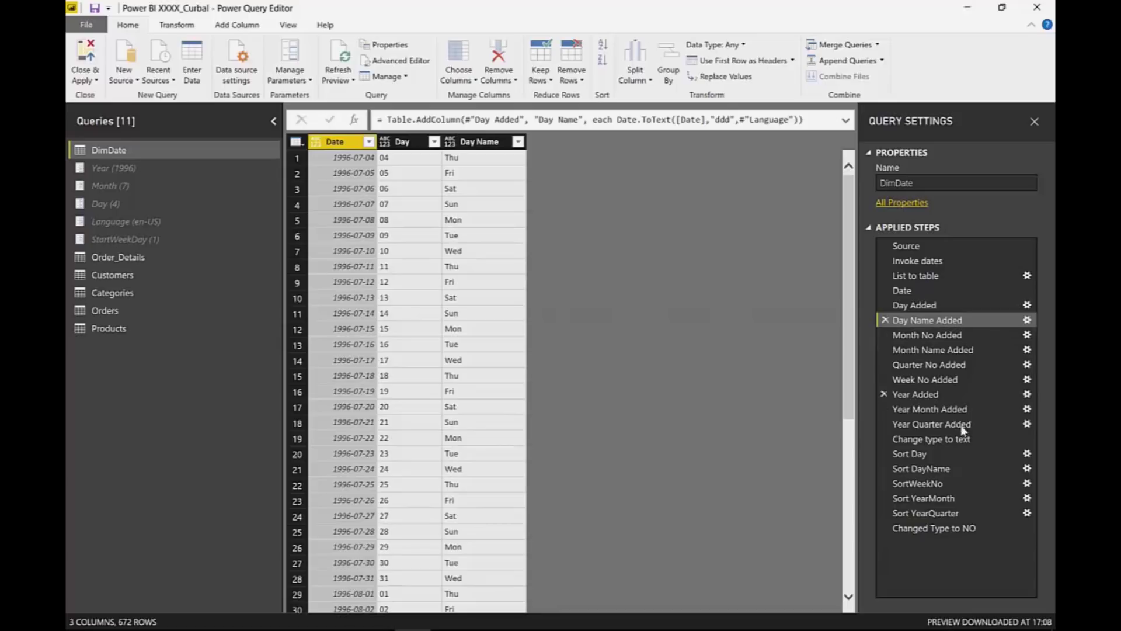
# - Preview the Sort DayName step and review its settings without changing them
pyautogui.click(915, 467)
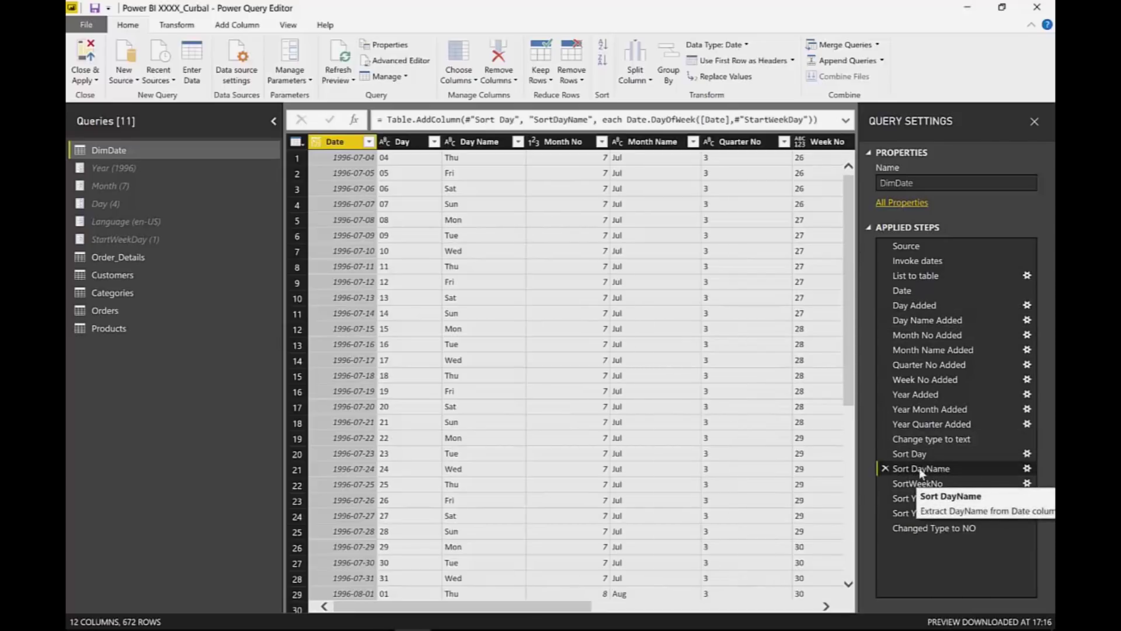
pyautogui.click(1027, 467)
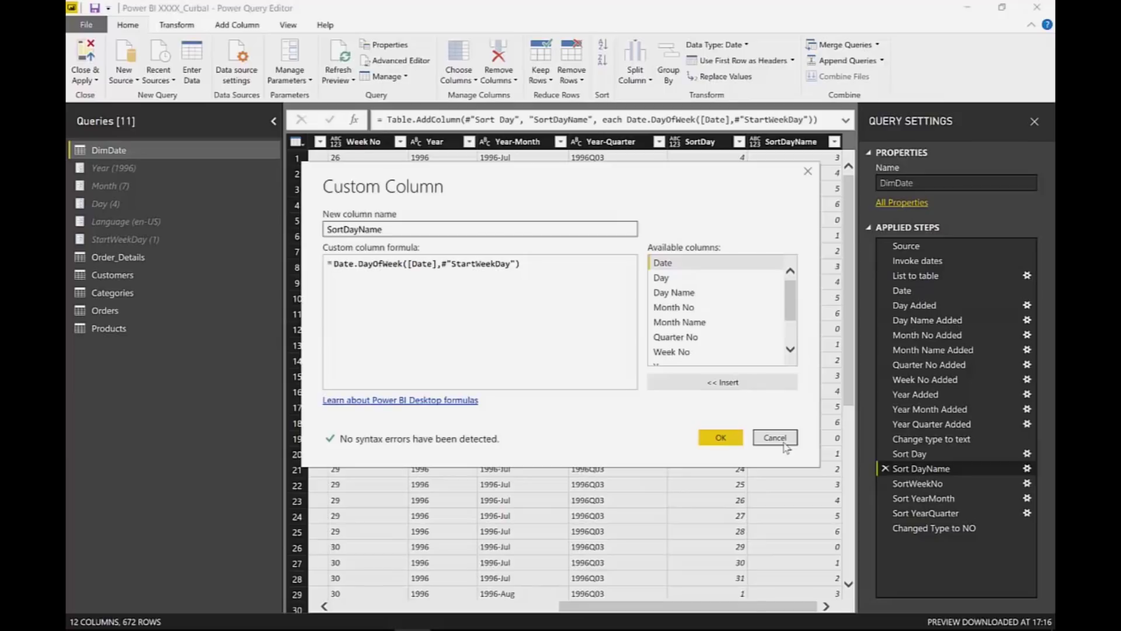
pyautogui.click(783, 443)
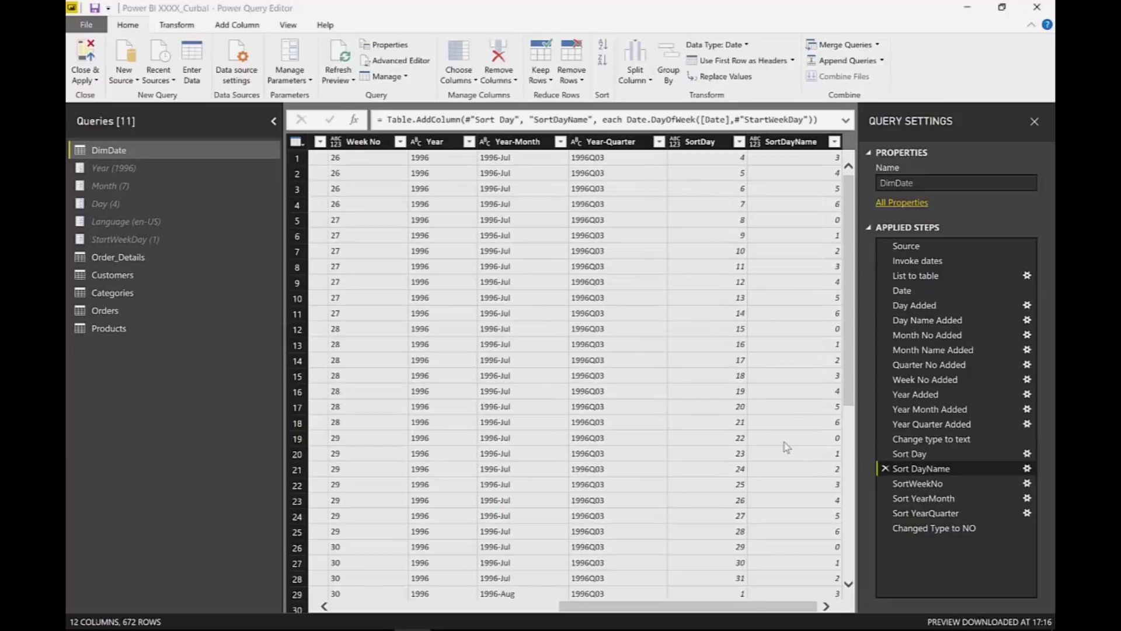
# - Check a SortDayName value, then Close & Apply the query changes
pyautogui.click(803, 236)
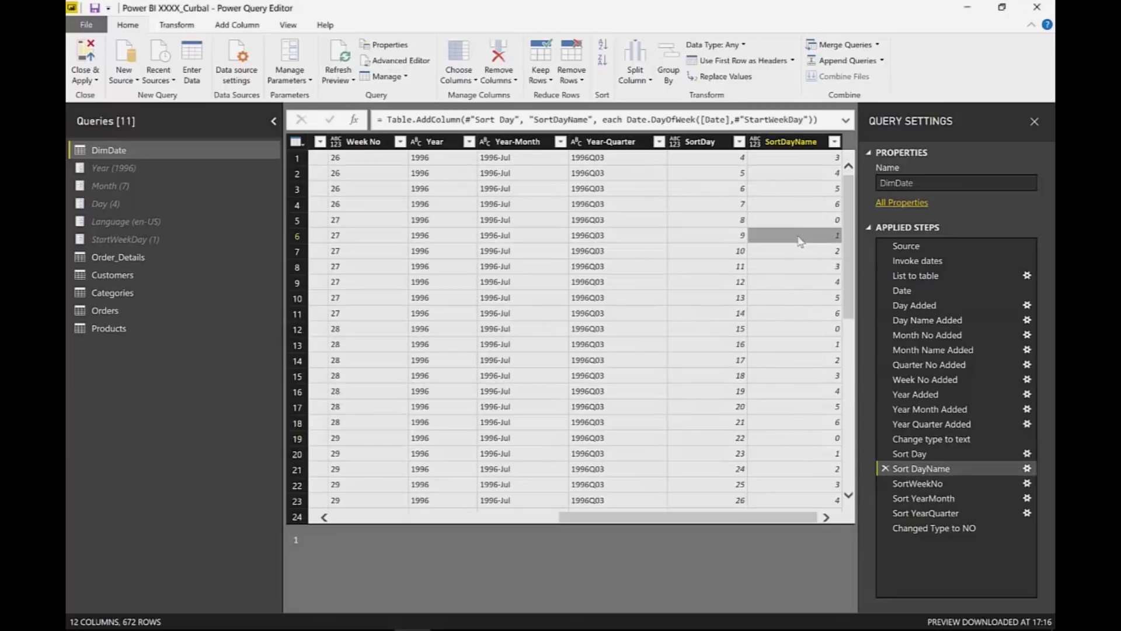
pyautogui.hscroll(-10, 648, 524)
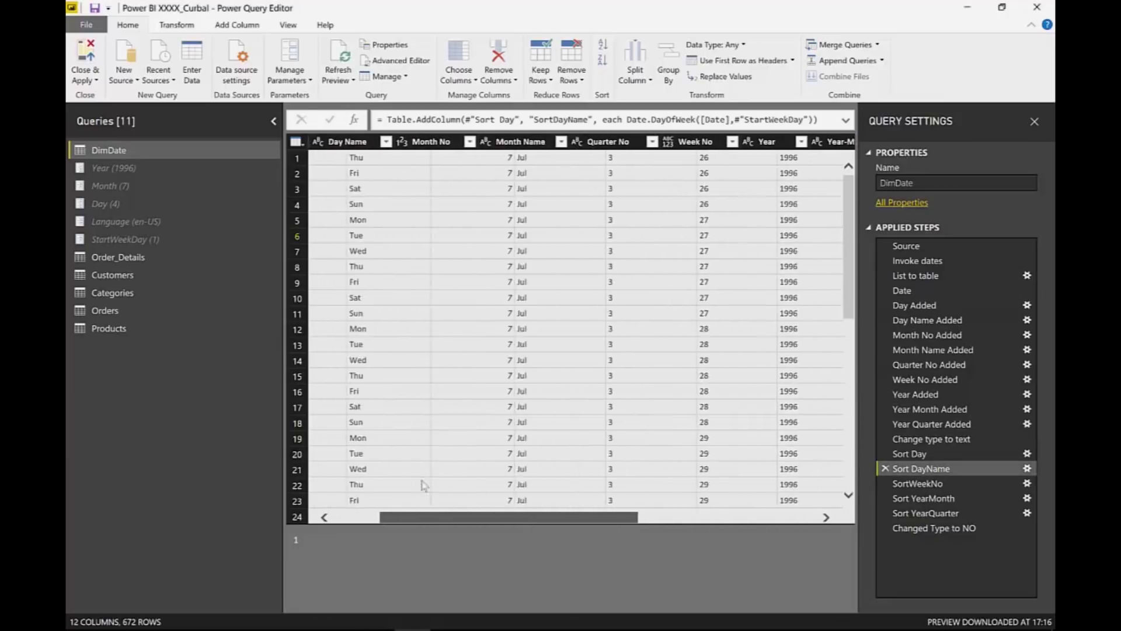
pyautogui.hscroll(4, 636, 503)
pyautogui.hscroll(4, 636, 504)
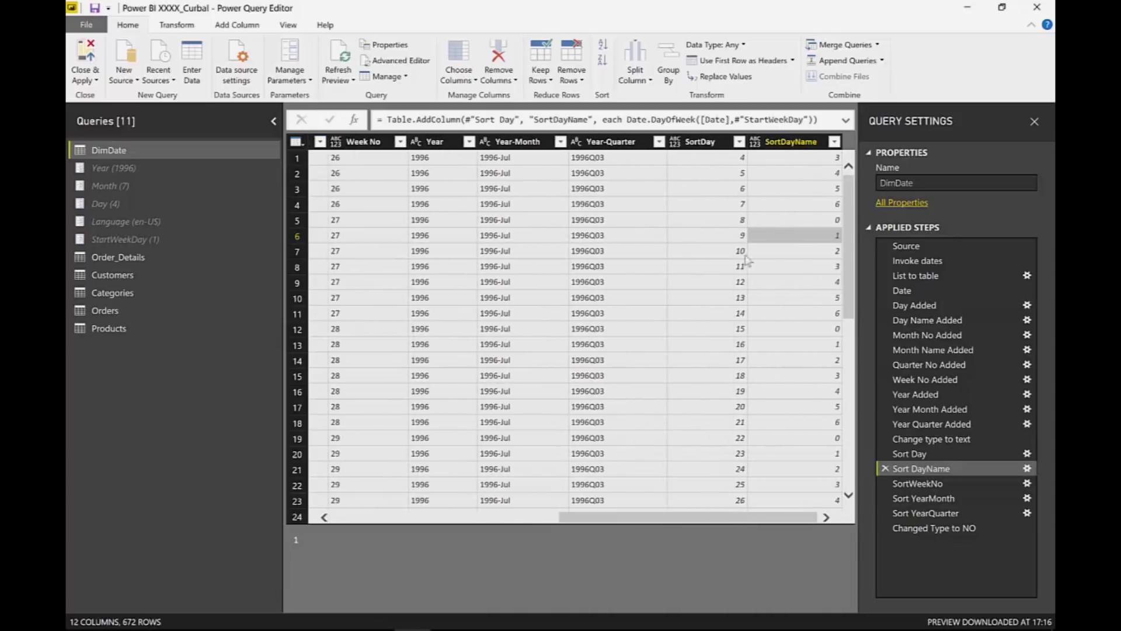
pyautogui.click(86, 58)
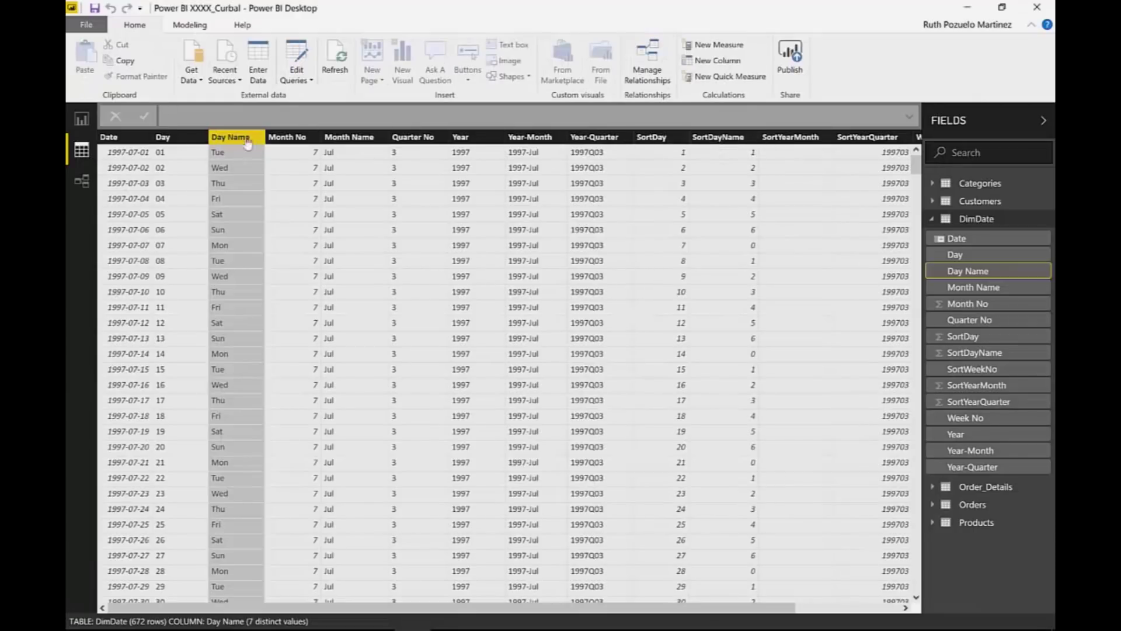
# - Set the Day Name column to sort by the SortDayName column
pyautogui.click(732, 140)
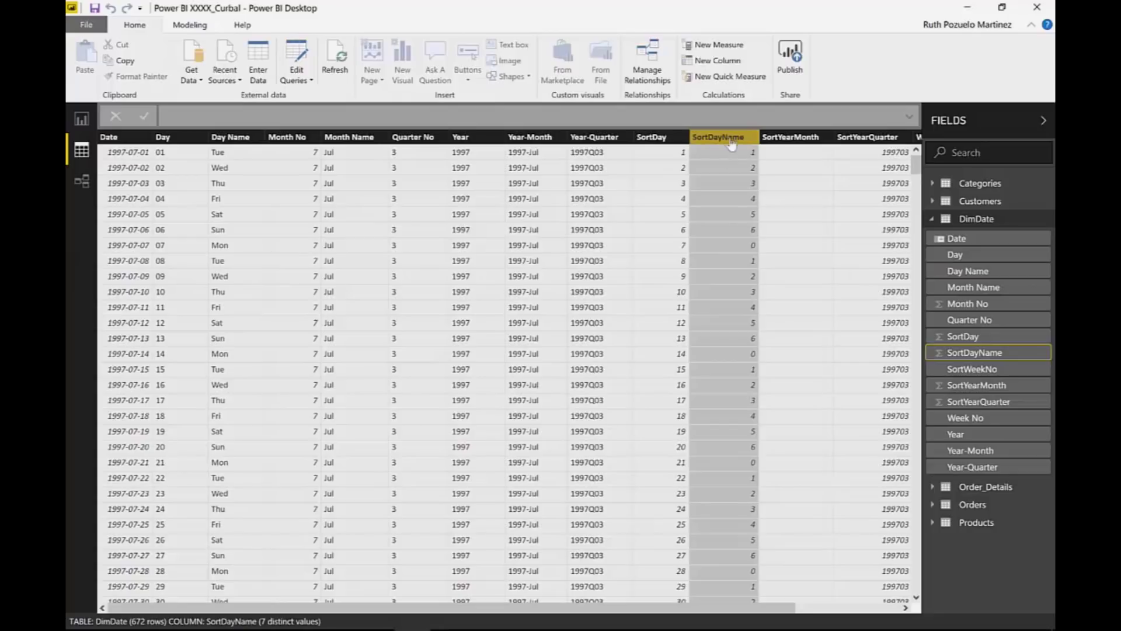
pyautogui.click(231, 137)
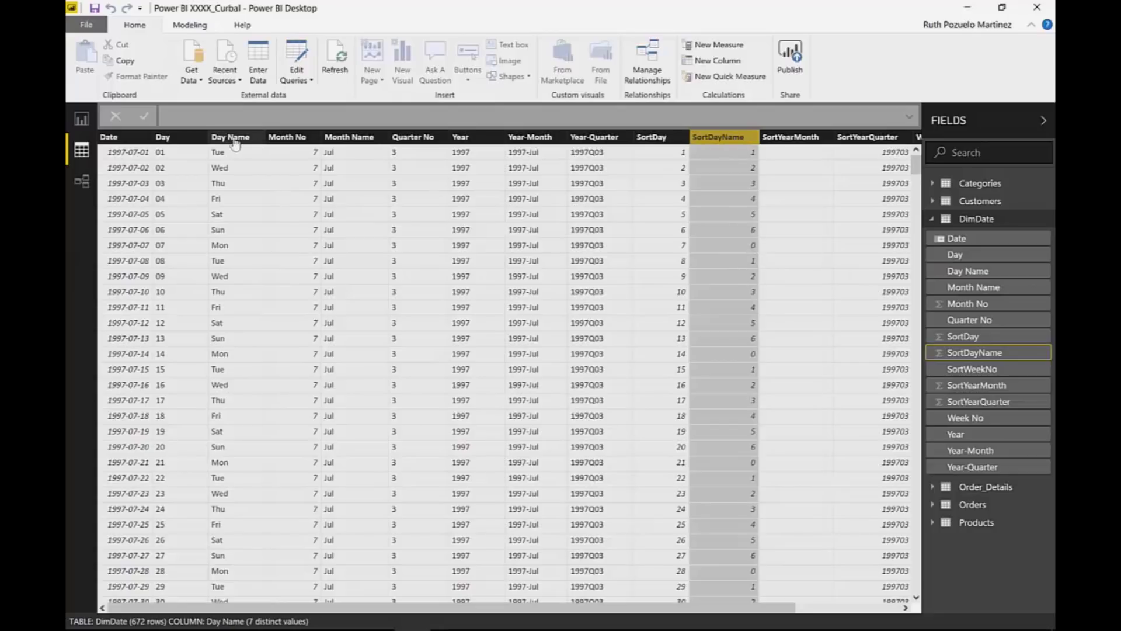
pyautogui.click(190, 25)
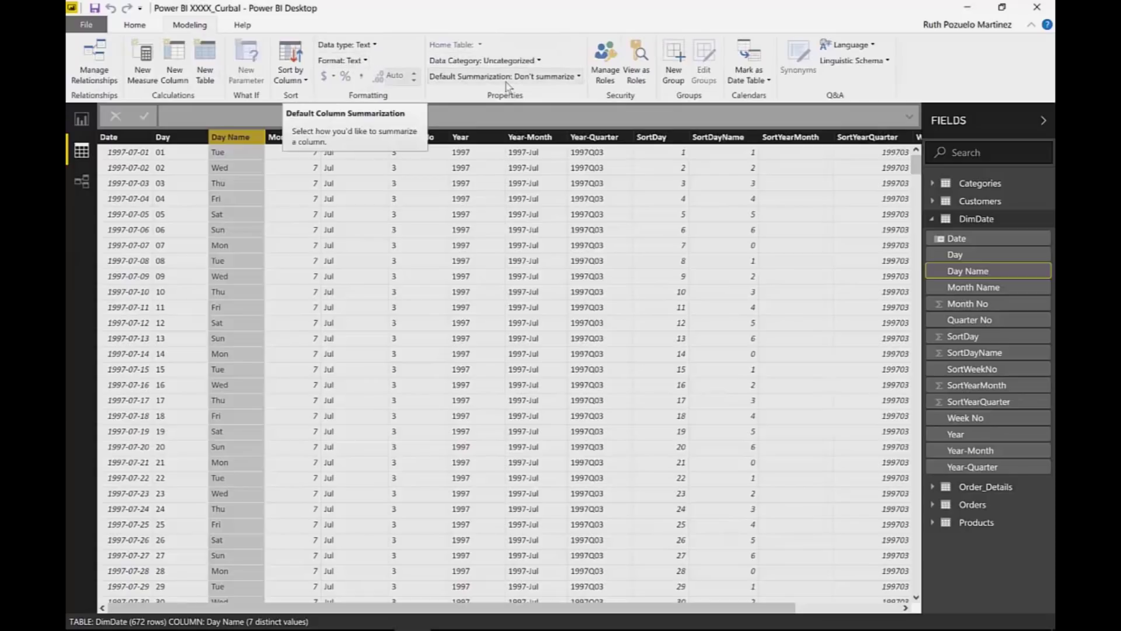
pyautogui.click(296, 78)
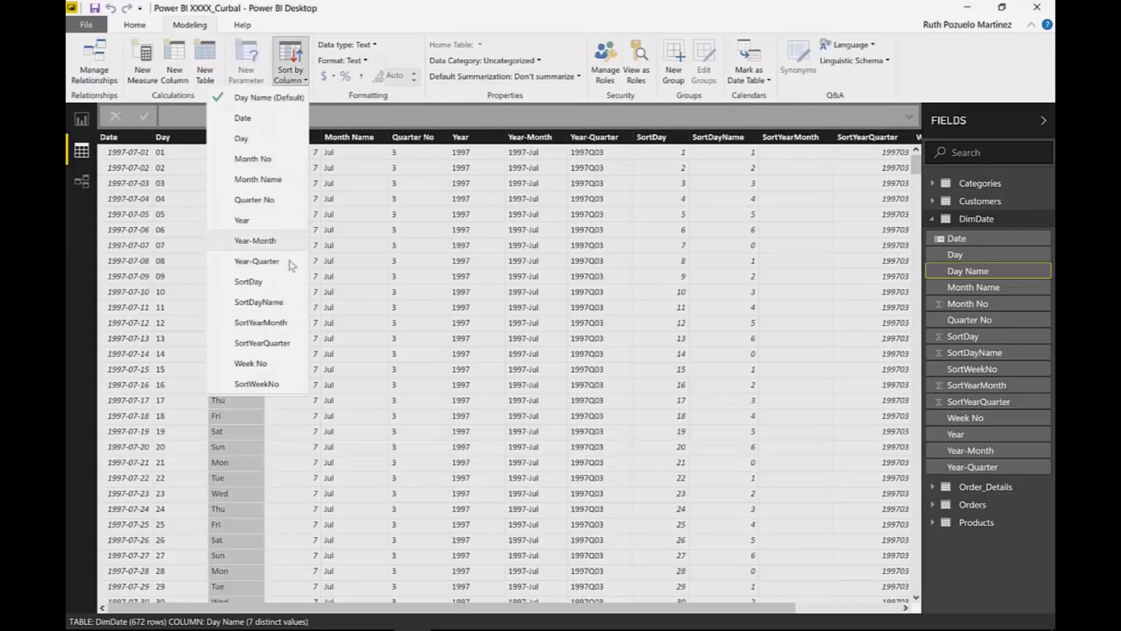
pyautogui.click(259, 302)
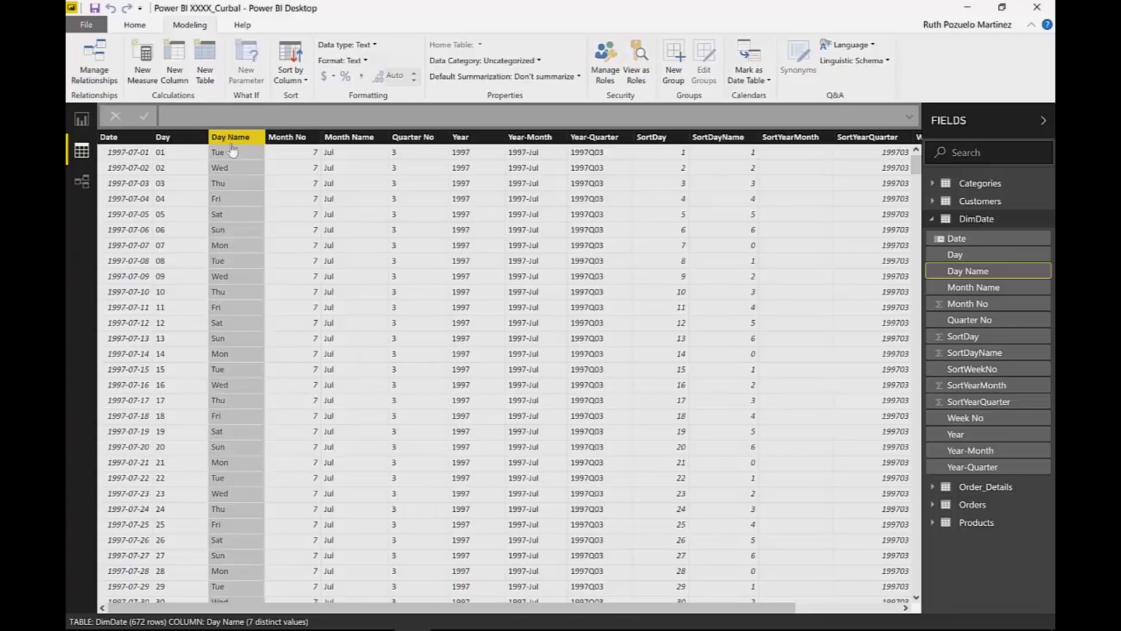
# - Hide SortDayName in report view and confirm Day Name orders Mon to Sun
pyautogui.click(715, 139)
pyautogui.rightClick(714, 140)
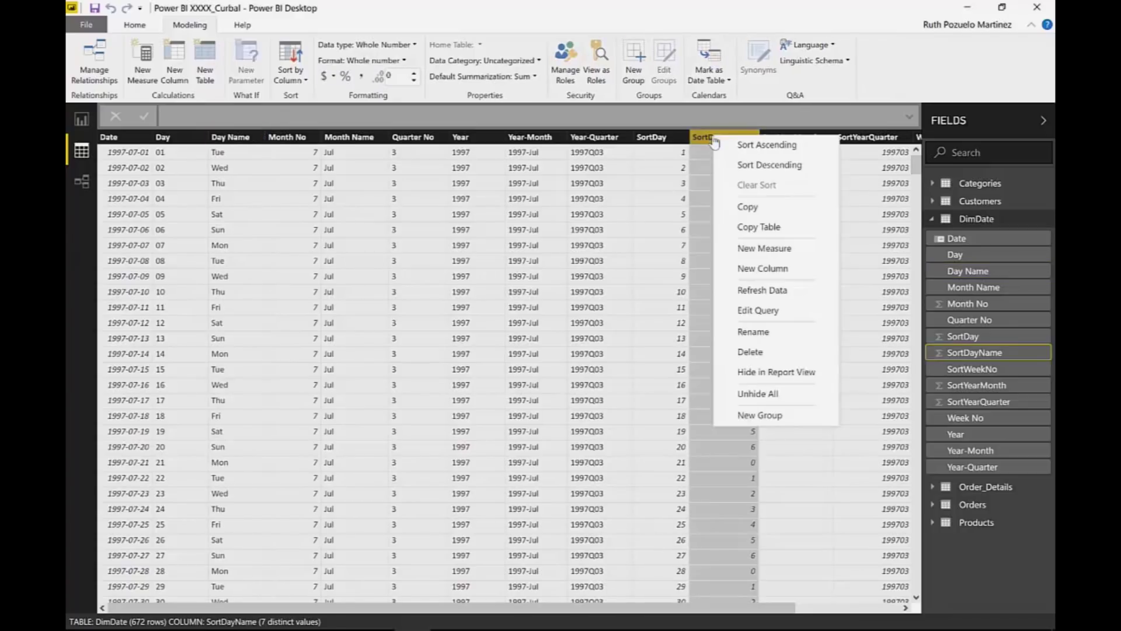
pyautogui.click(776, 372)
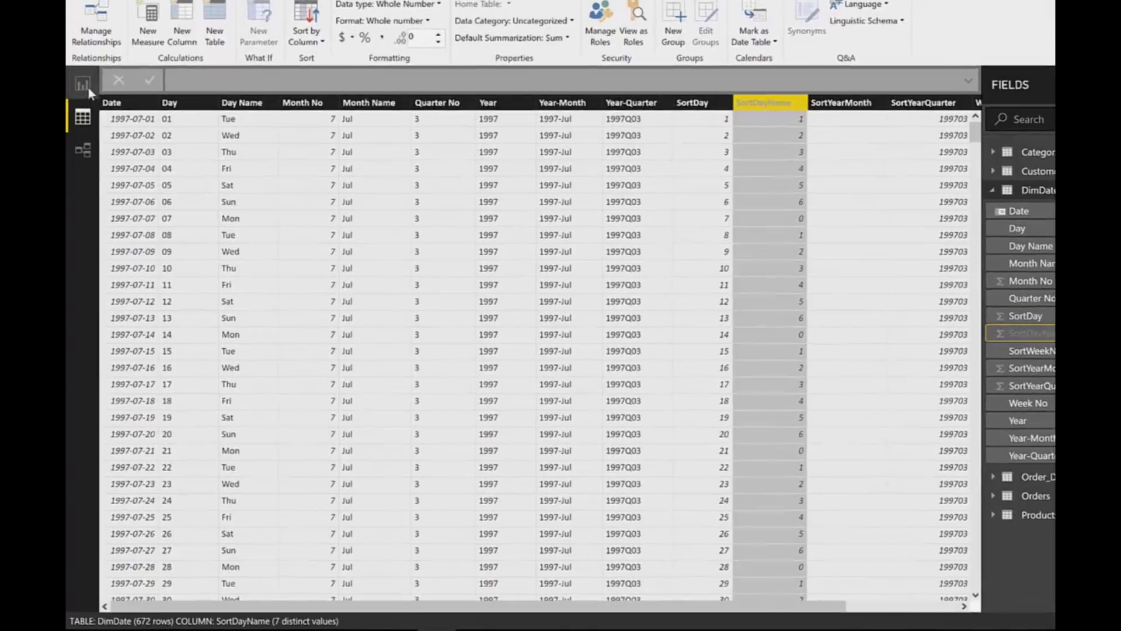
pyautogui.click(82, 84)
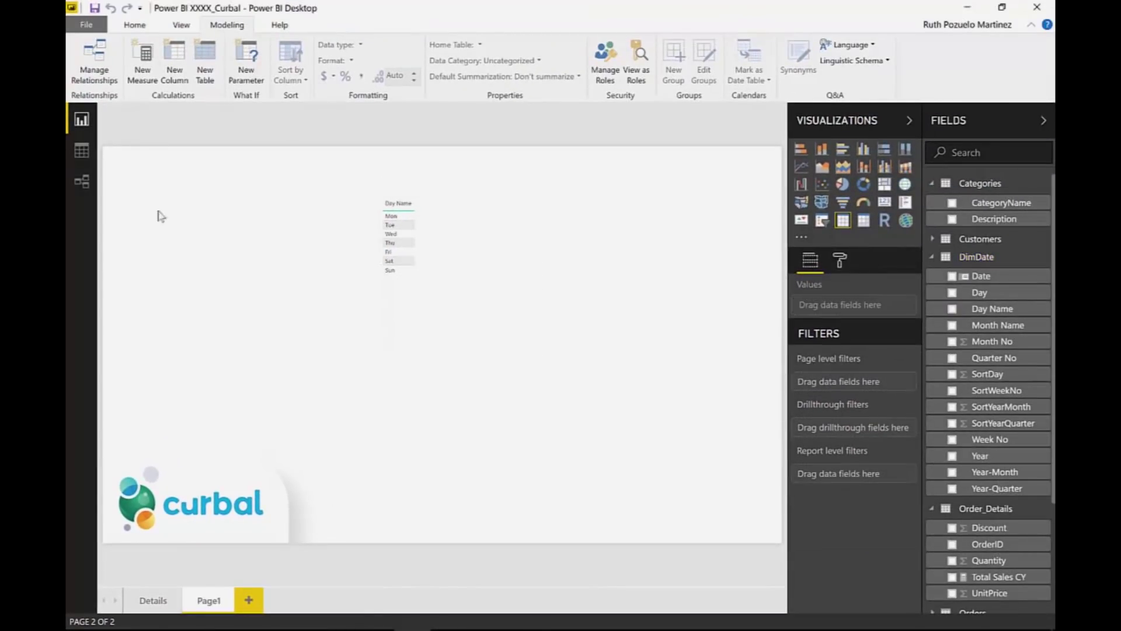
pyautogui.click(82, 151)
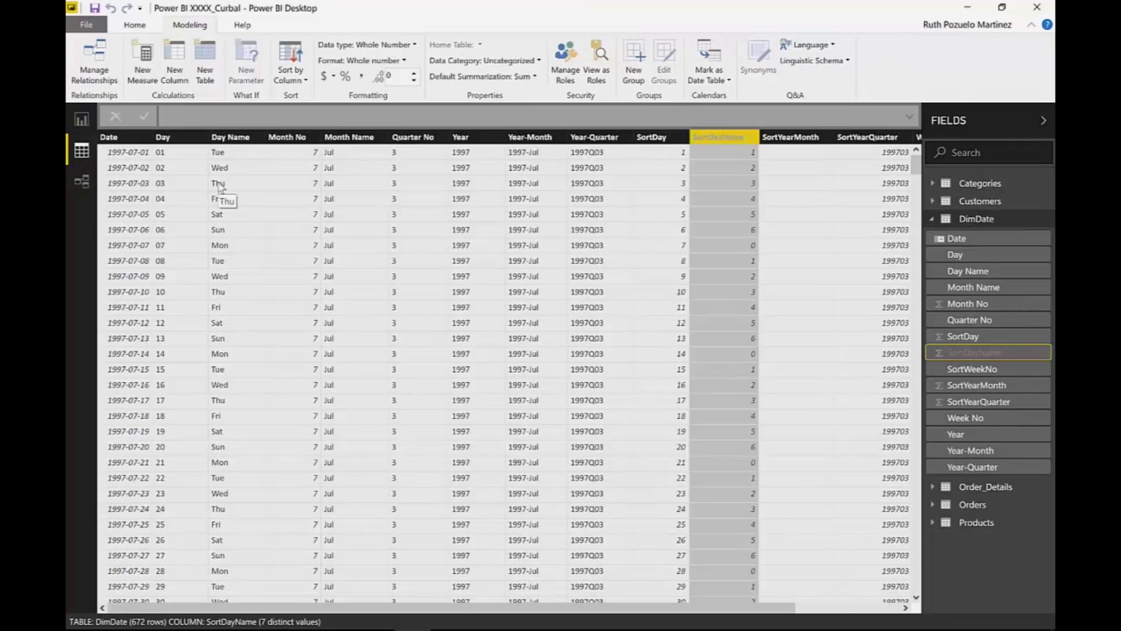
pyautogui.click(289, 137)
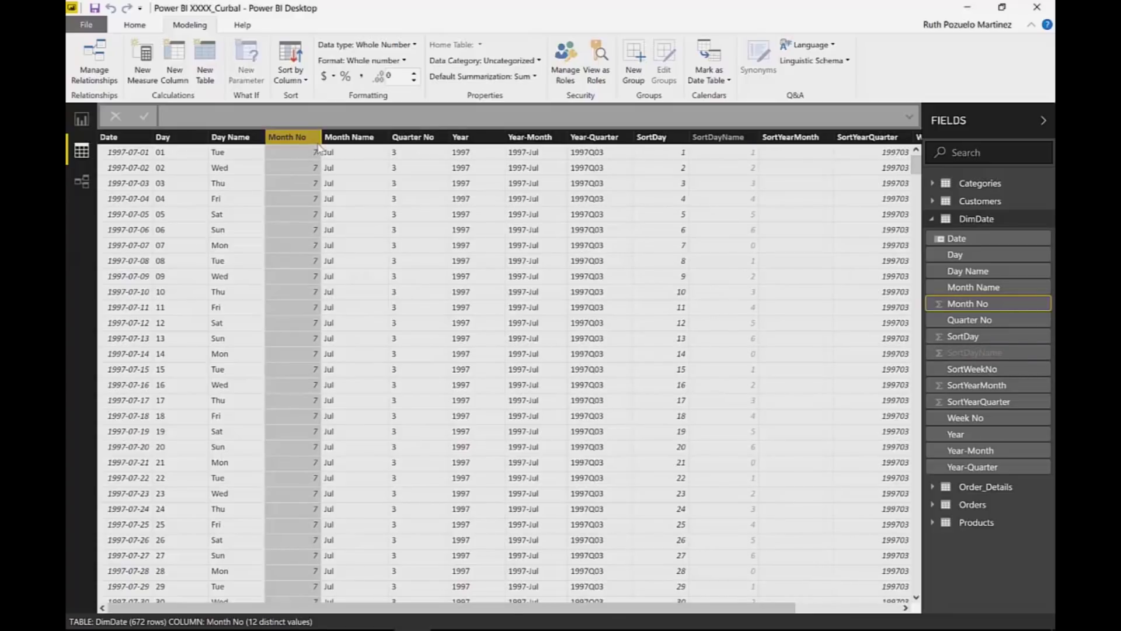
# - Move the Day Name slicer to the upper left of the report page
pyautogui.click(82, 119)
pyautogui.moveTo(460, 187); pyautogui.dragTo(223, 173)
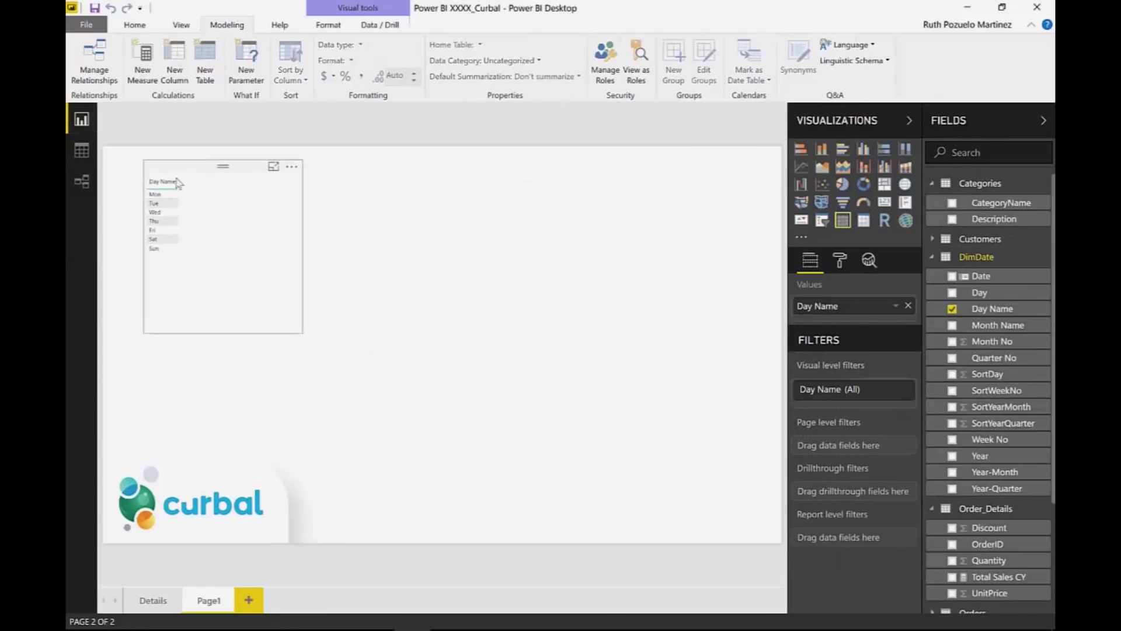
pyautogui.click(233, 295)
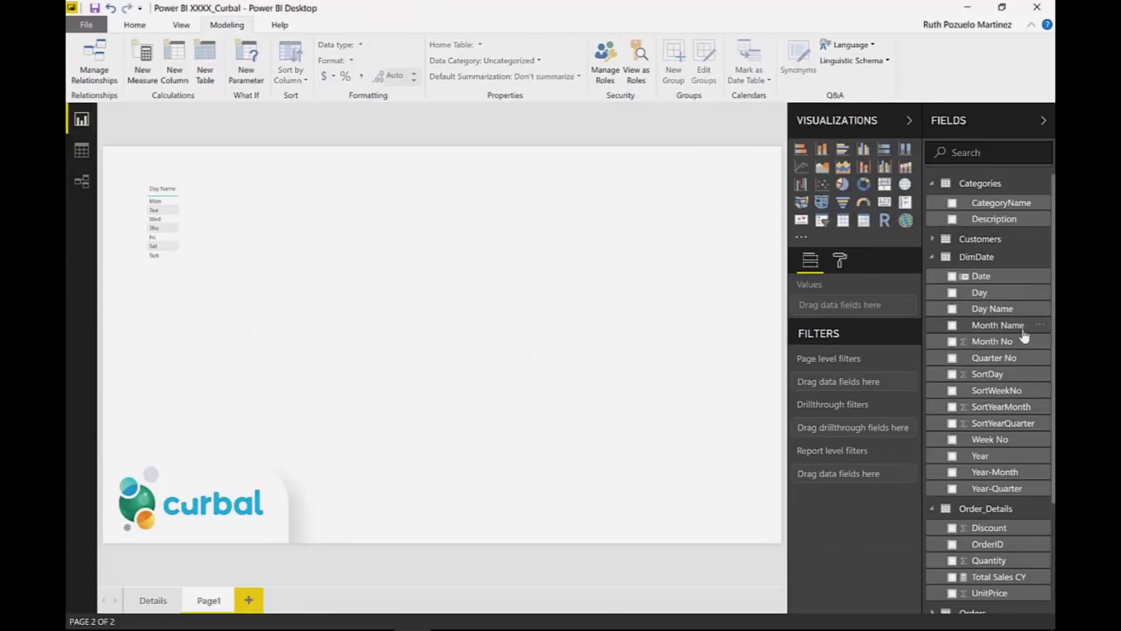
# - Add a Month No column chart near the centre and a Quarter No visual to its right
pyautogui.moveTo(1004, 348); pyautogui.dragTo(571, 346)
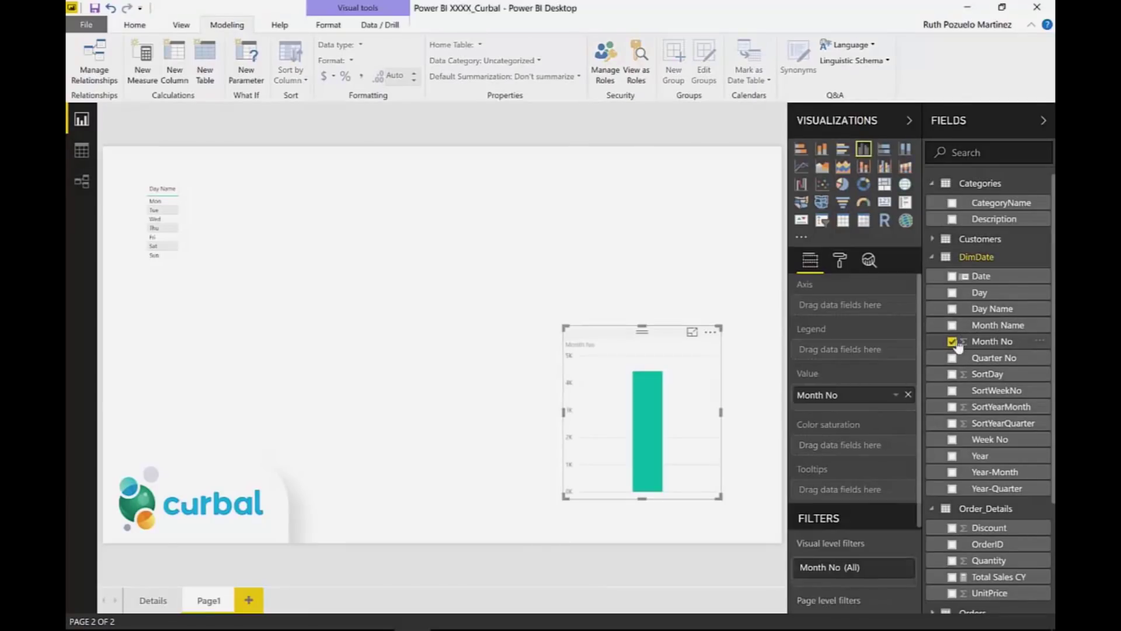
pyautogui.moveTo(643, 329); pyautogui.dragTo(485, 212)
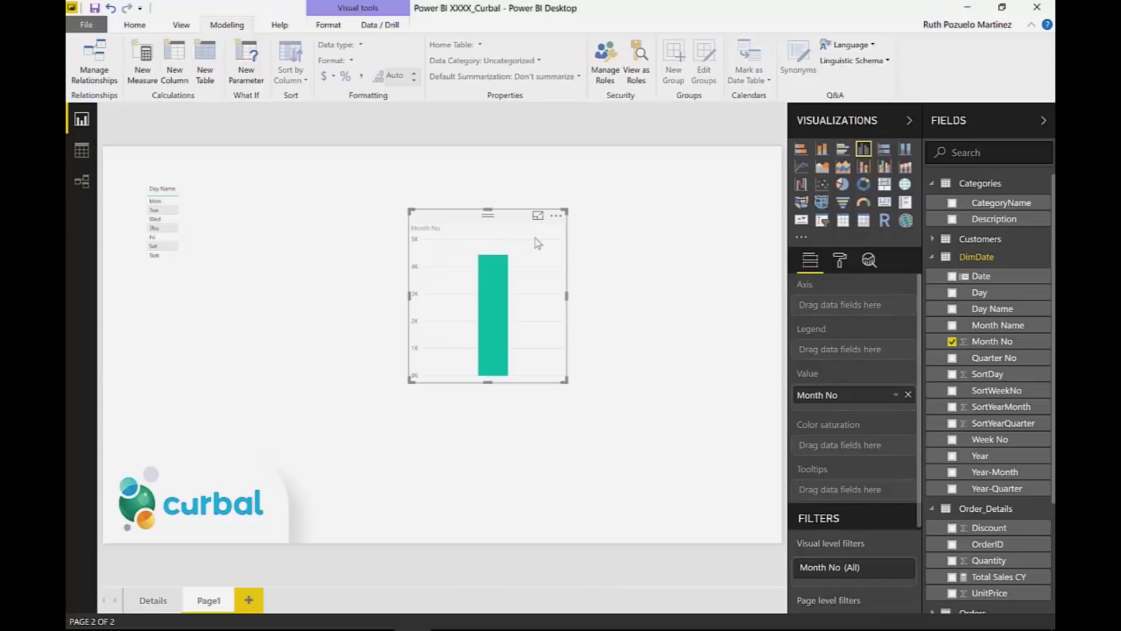
pyautogui.moveTo(483, 224); pyautogui.dragTo(404, 218)
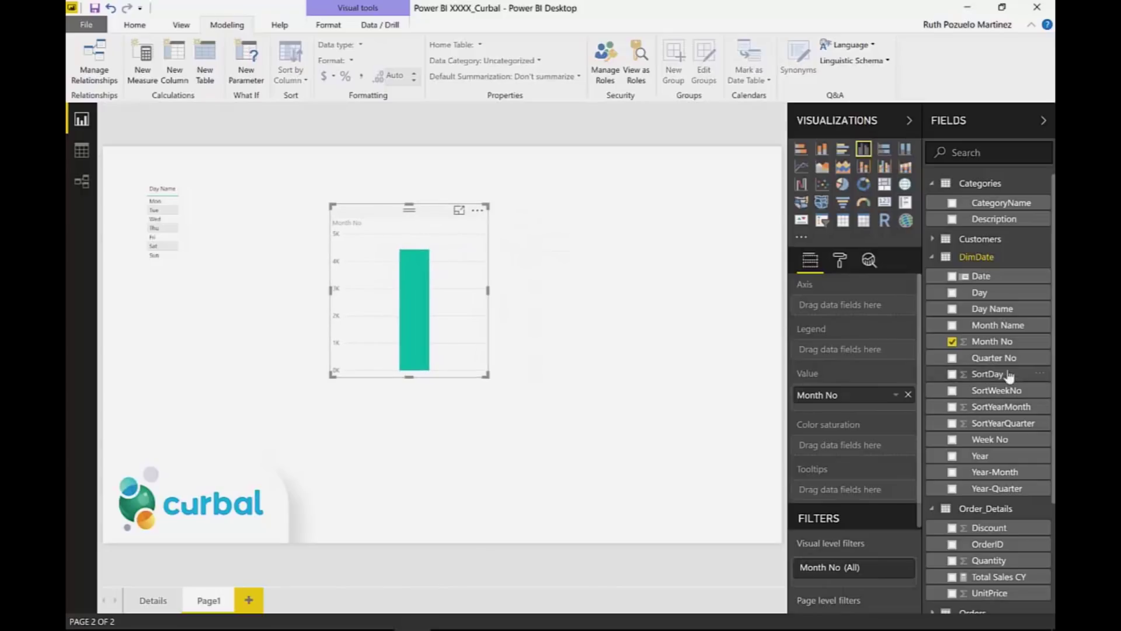
pyautogui.moveTo(1004, 359); pyautogui.dragTo(724, 285)
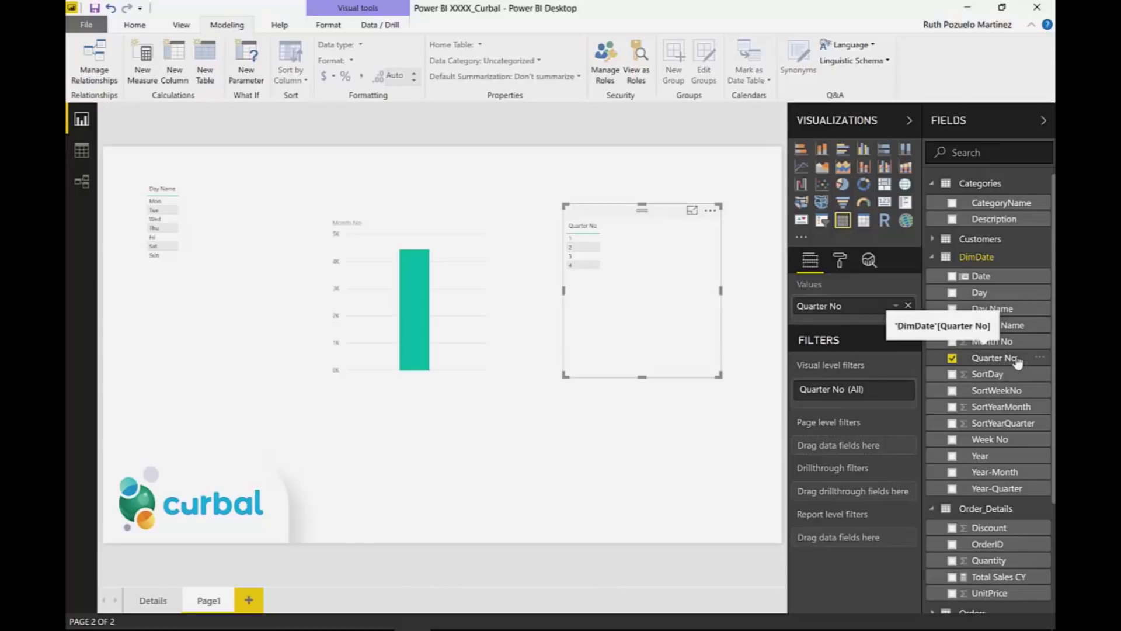
# - Set Month No's default summarization to Don't summarize
pyautogui.click(82, 151)
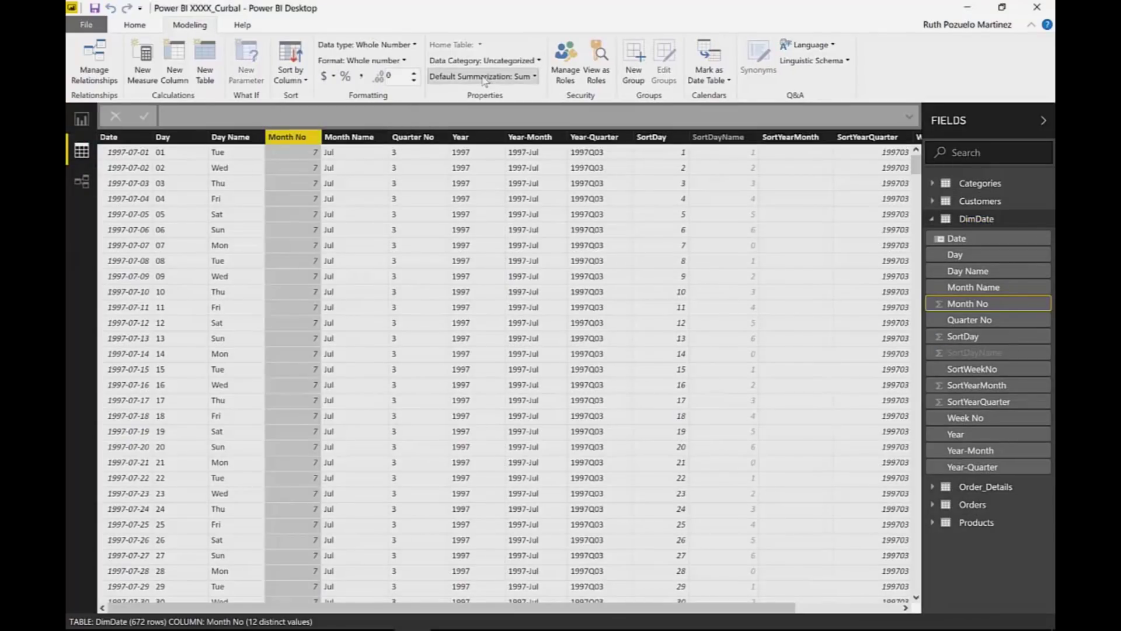
pyautogui.click(524, 78)
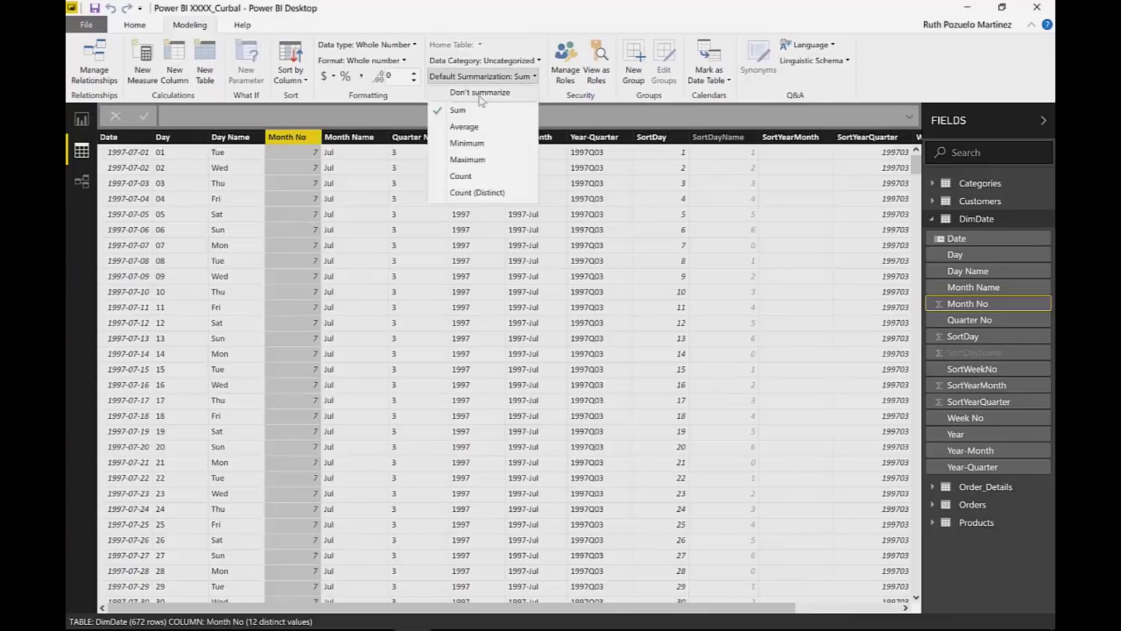
pyautogui.click(477, 93)
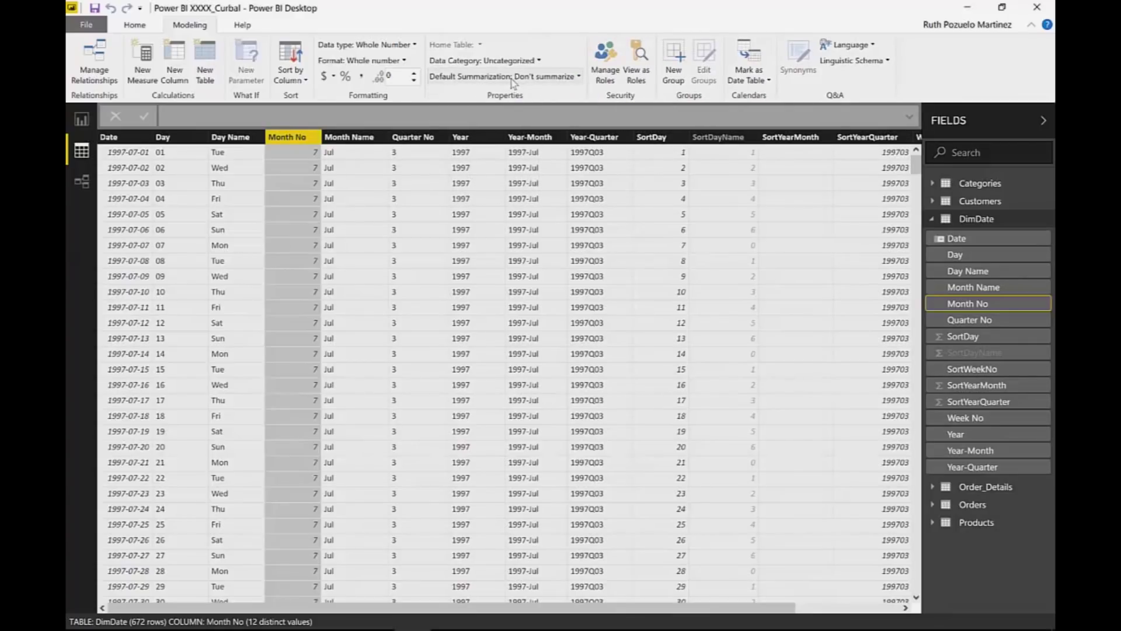
# - Delete the Month No column chart from the report page
pyautogui.click(82, 119)
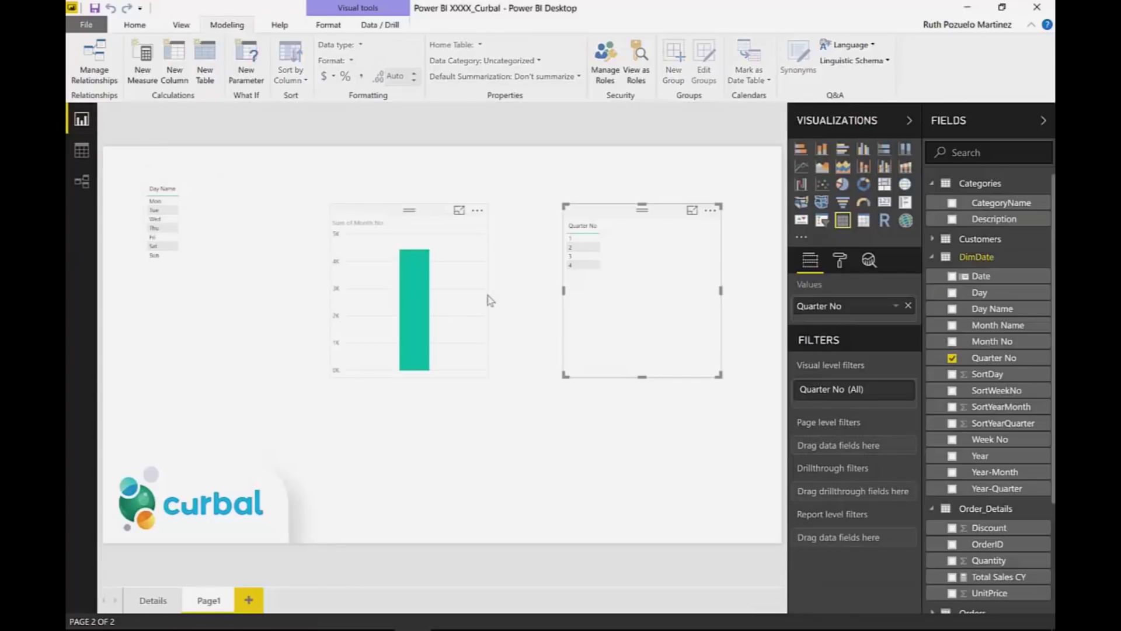
pyautogui.click(462, 300)
pyautogui.press('Delete')
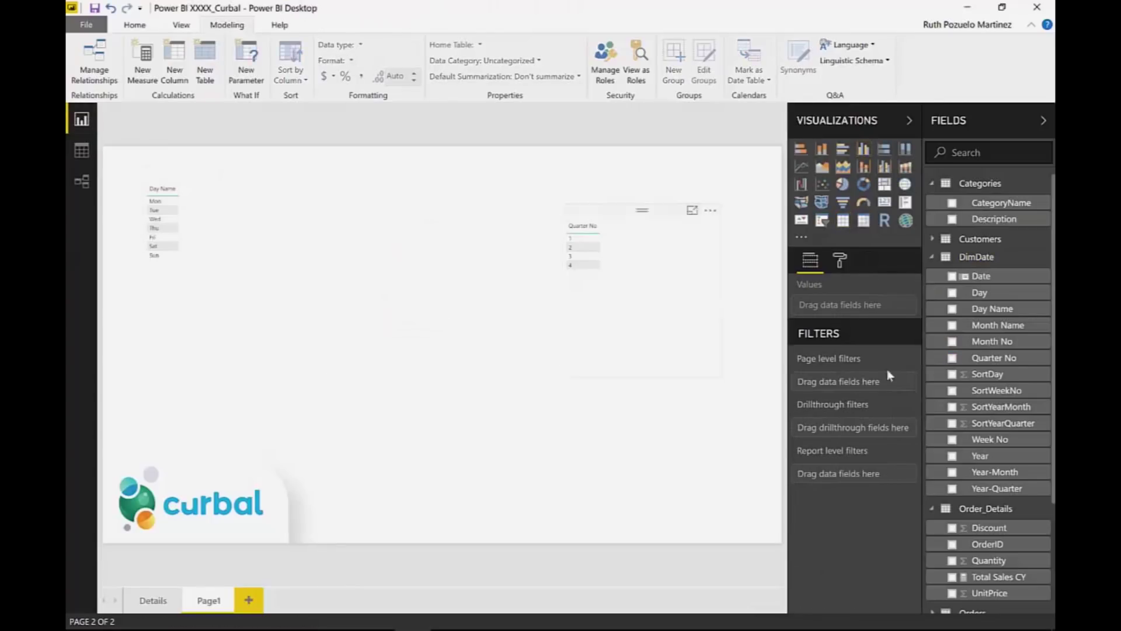
# - Build a column chart of Total Sales CY by Month No, discarding a stray empty table
pyautogui.moveTo(991, 341); pyautogui.dragTo(507, 318)
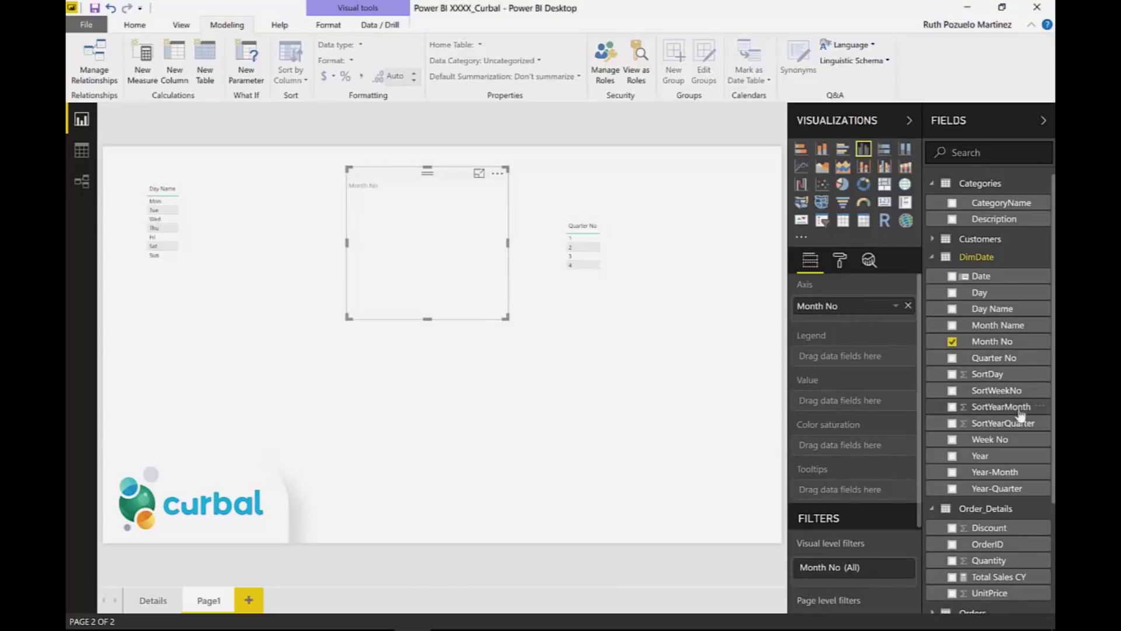
pyautogui.scroll(-3, 1020, 414)
pyautogui.moveTo(1016, 432); pyautogui.dragTo(449, 289)
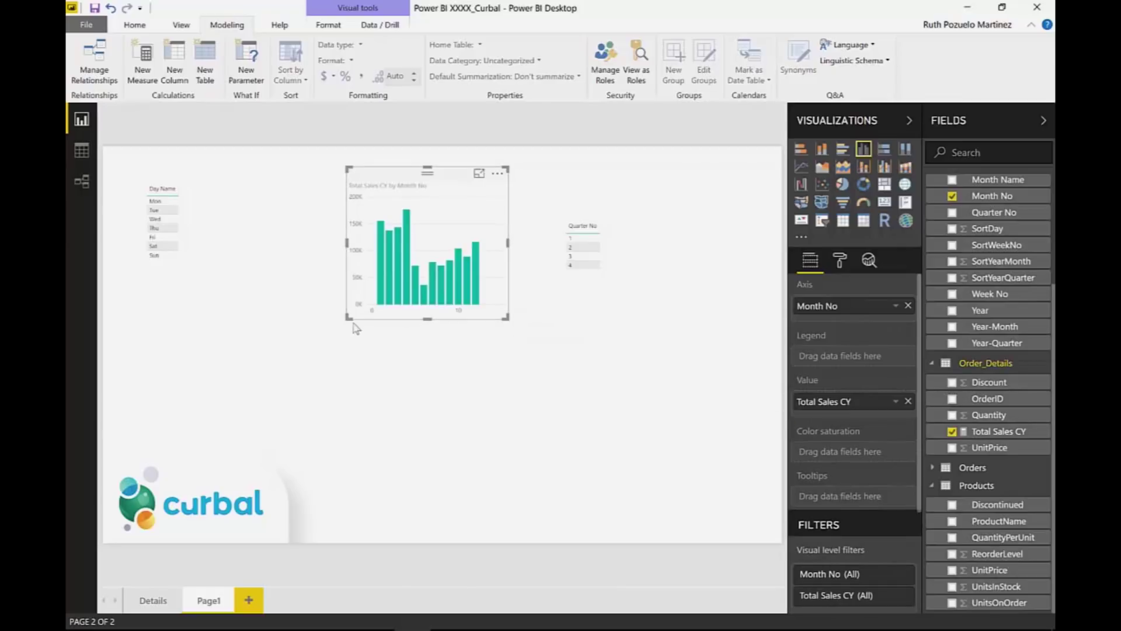
pyautogui.click(316, 325)
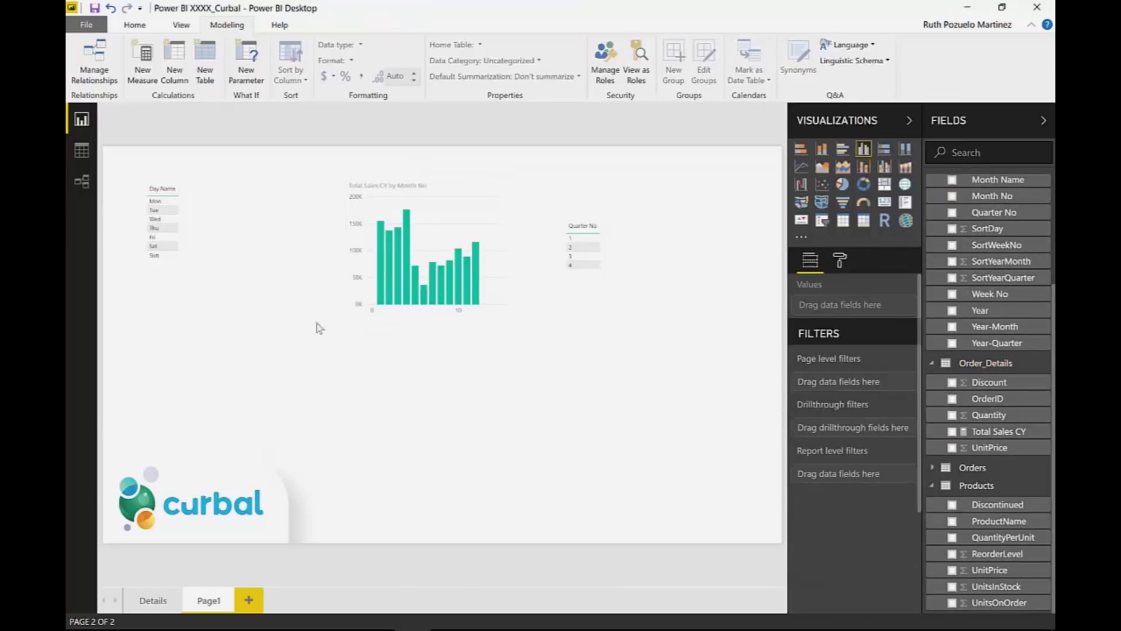
pyautogui.click(842, 221)
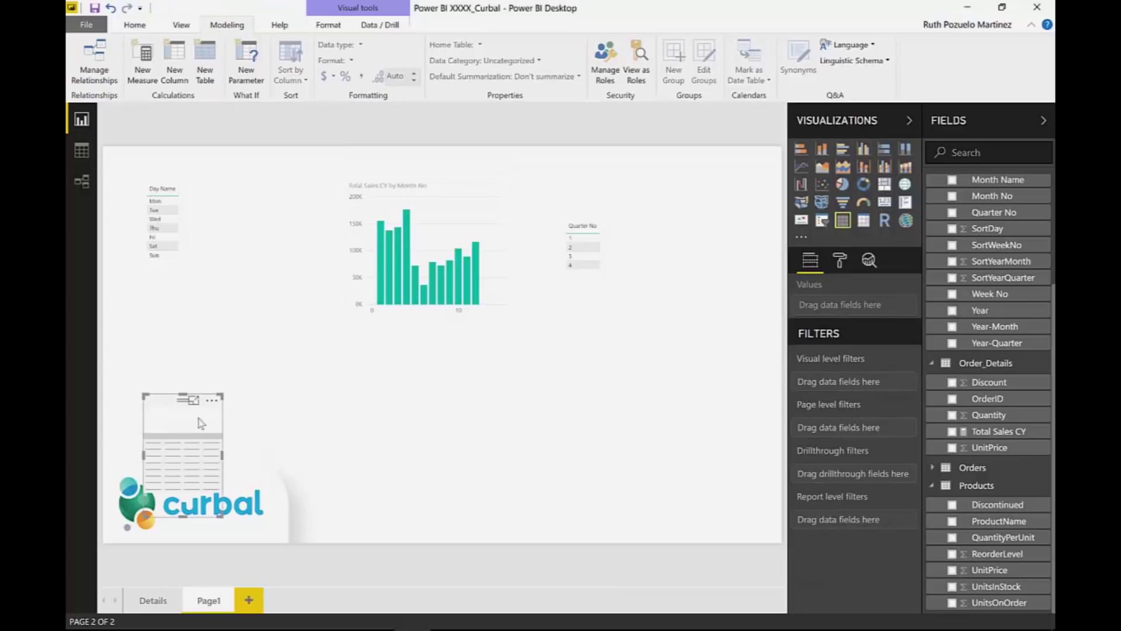
pyautogui.press('Delete')
# - Enlarge the sales column chart, widen it rightwards and shift it slightly down
pyautogui.click(439, 186)
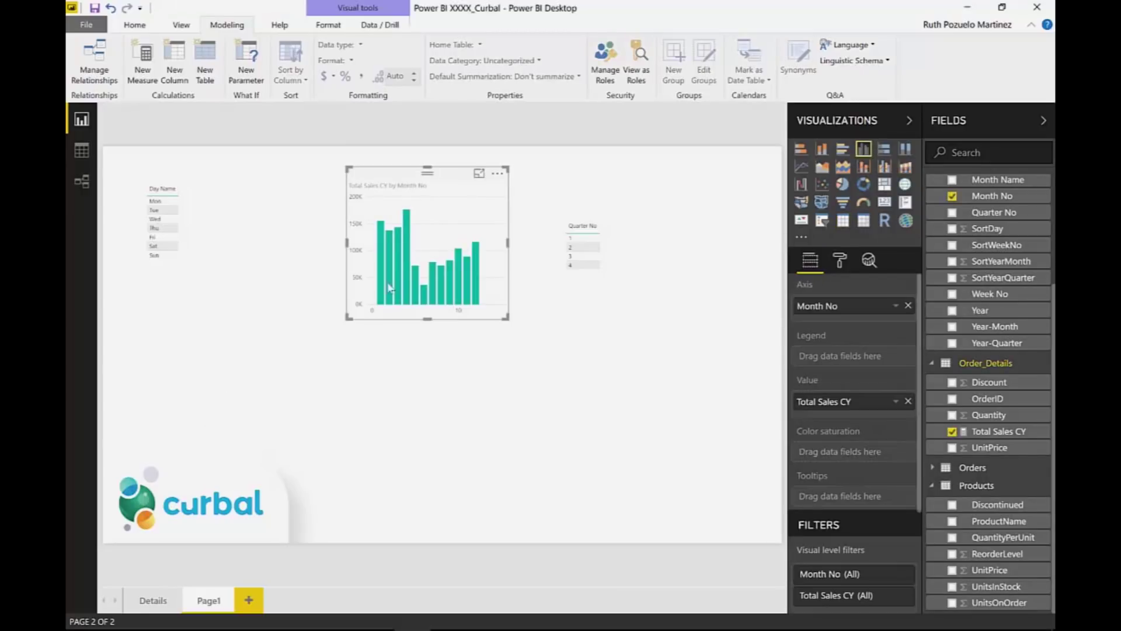
pyautogui.moveTo(347, 319); pyautogui.dragTo(150, 401)
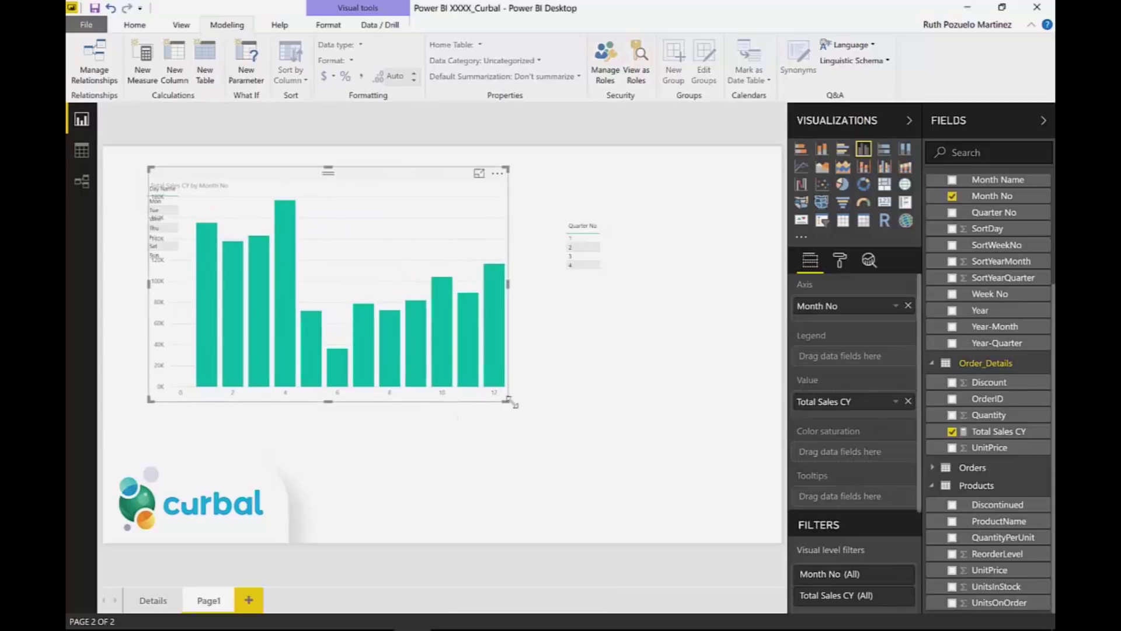
pyautogui.moveTo(513, 403); pyautogui.dragTo(737, 399)
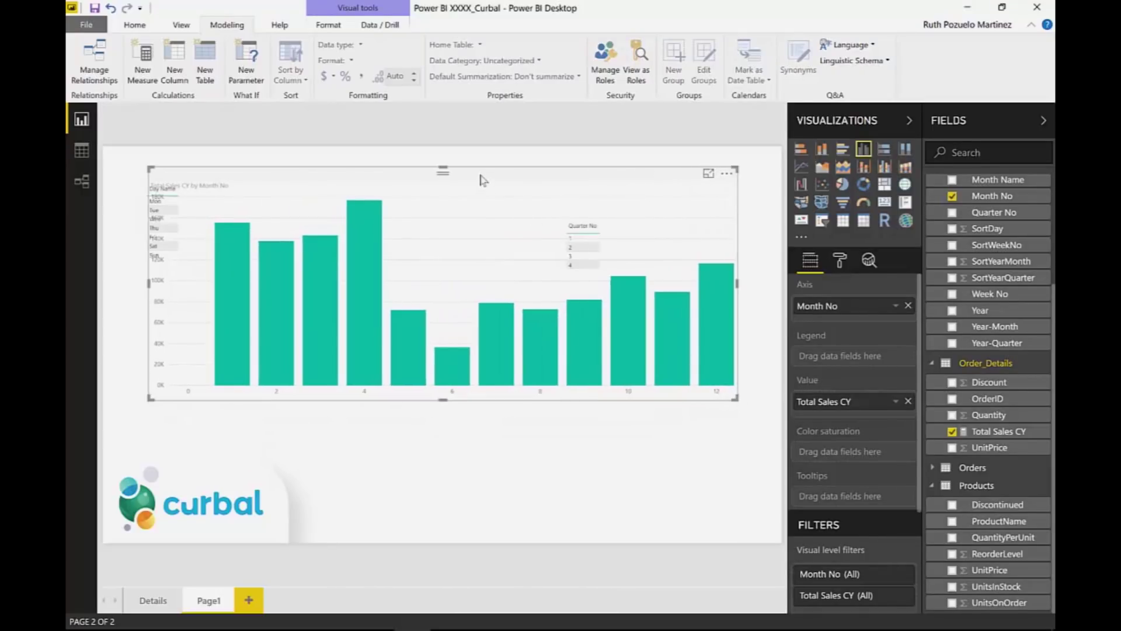
pyautogui.moveTo(482, 180); pyautogui.dragTo(484, 216)
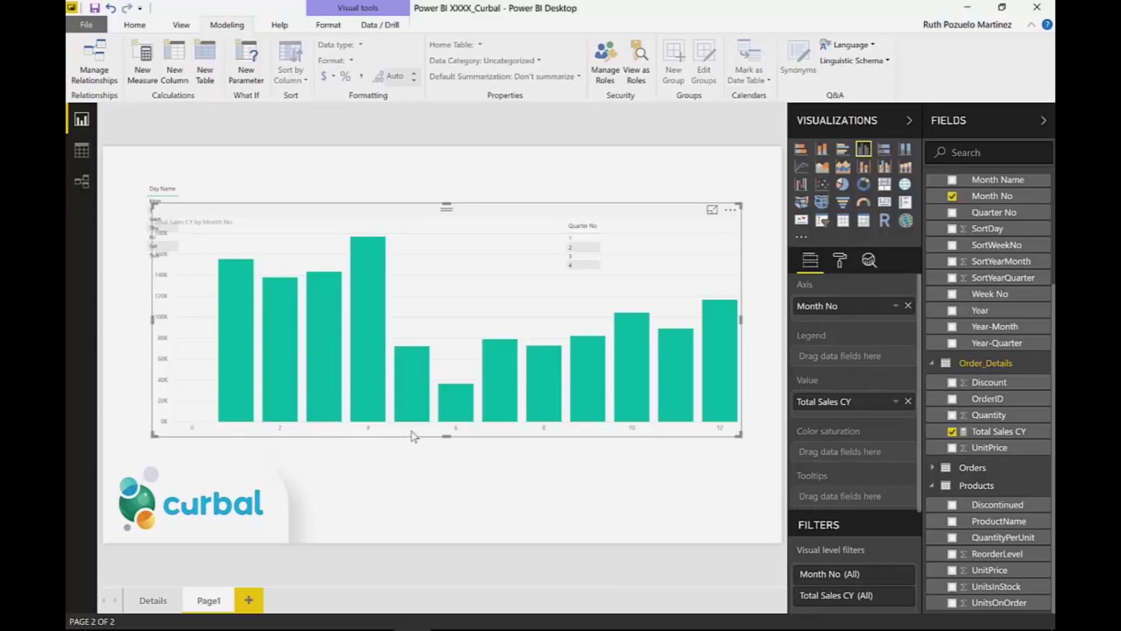
# - Delete the sales chart, sort Quarter No descending then back to 1–4, and view DimDate data
pyautogui.press('Delete')
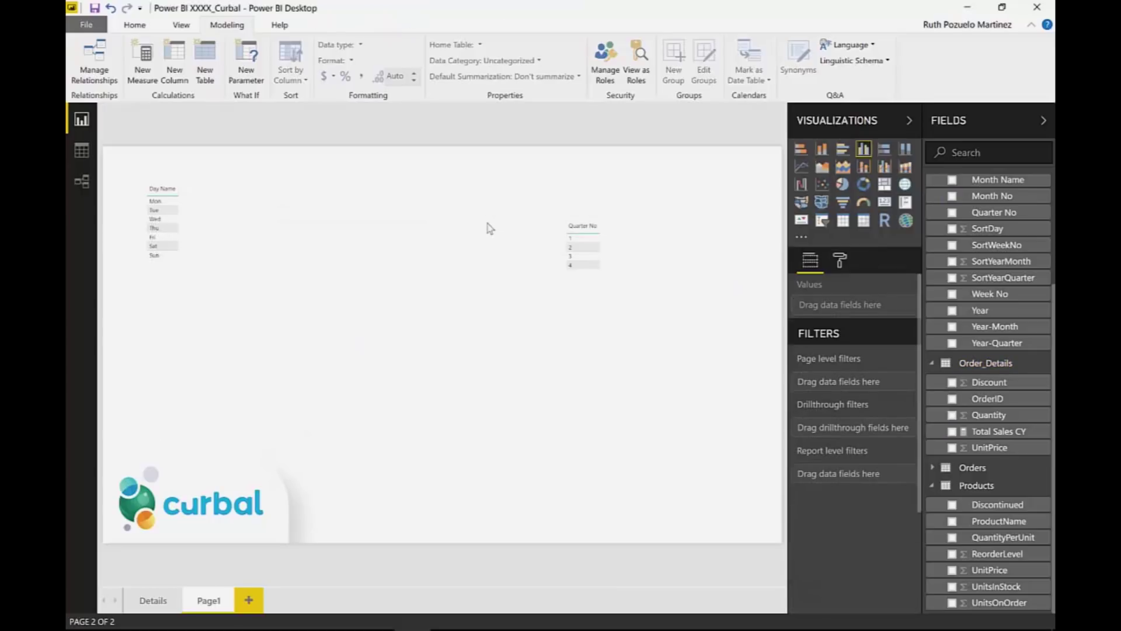
pyautogui.moveTo(587, 217); pyautogui.dragTo(555, 197)
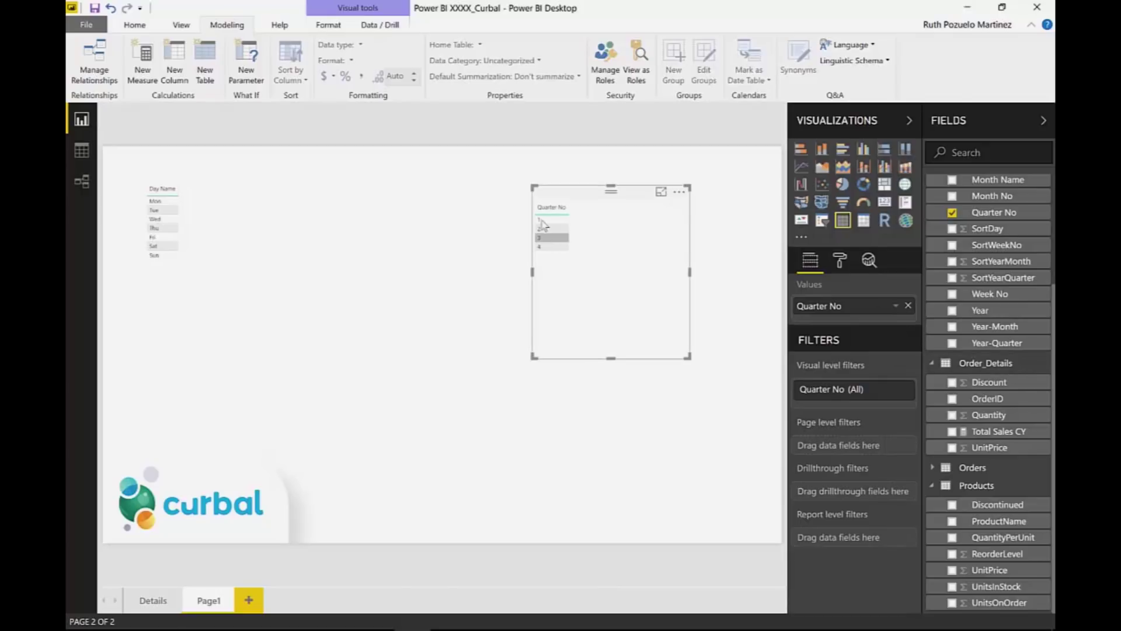
pyautogui.click(680, 194)
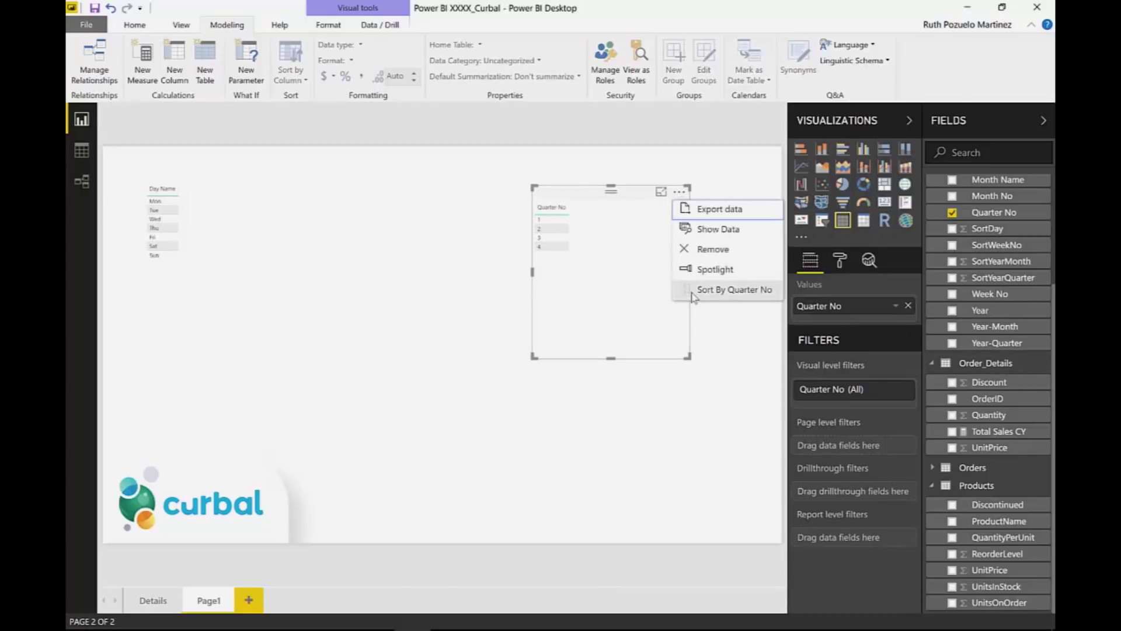
pyautogui.click(727, 294)
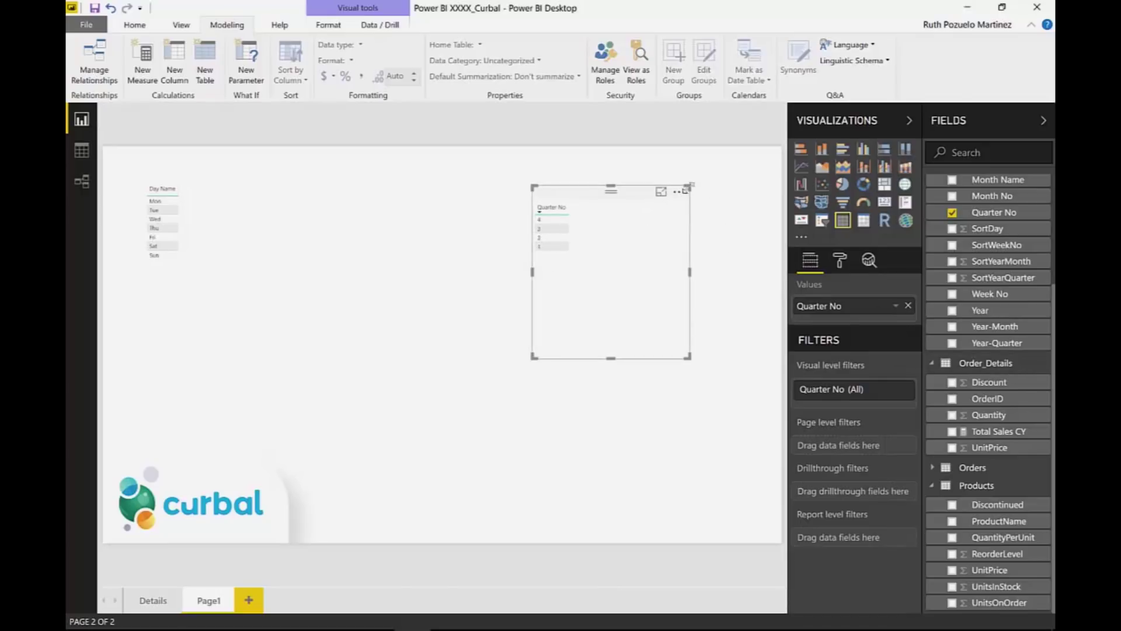
pyautogui.click(680, 193)
pyautogui.click(715, 287)
pyautogui.click(77, 155)
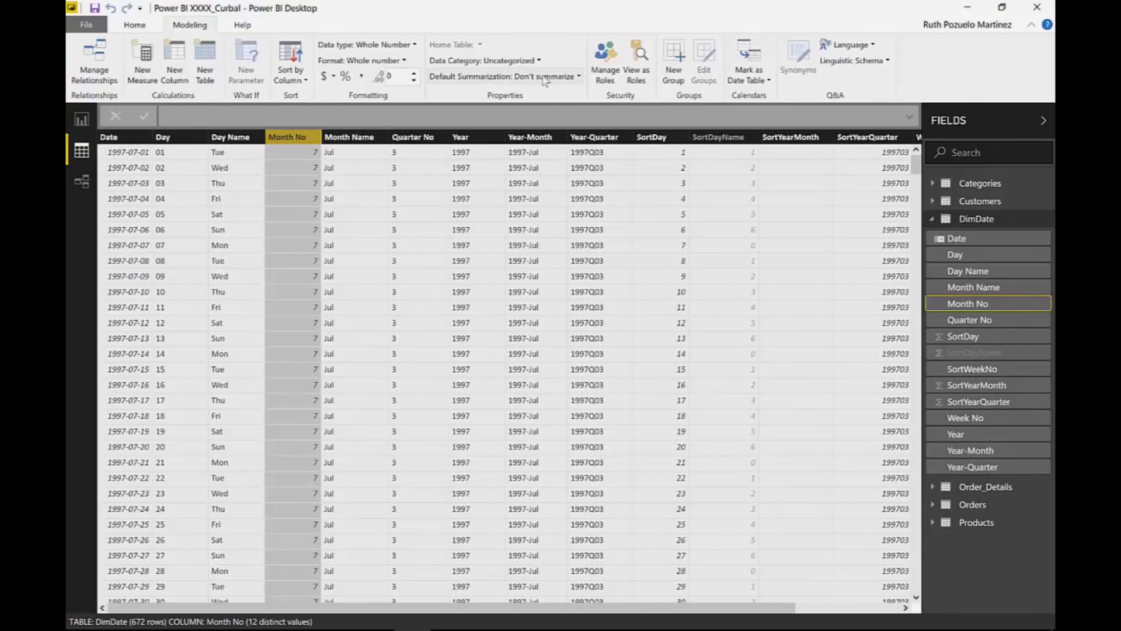
# - Shrink the Quarter No table and move it to the left of the page
pyautogui.click(83, 121)
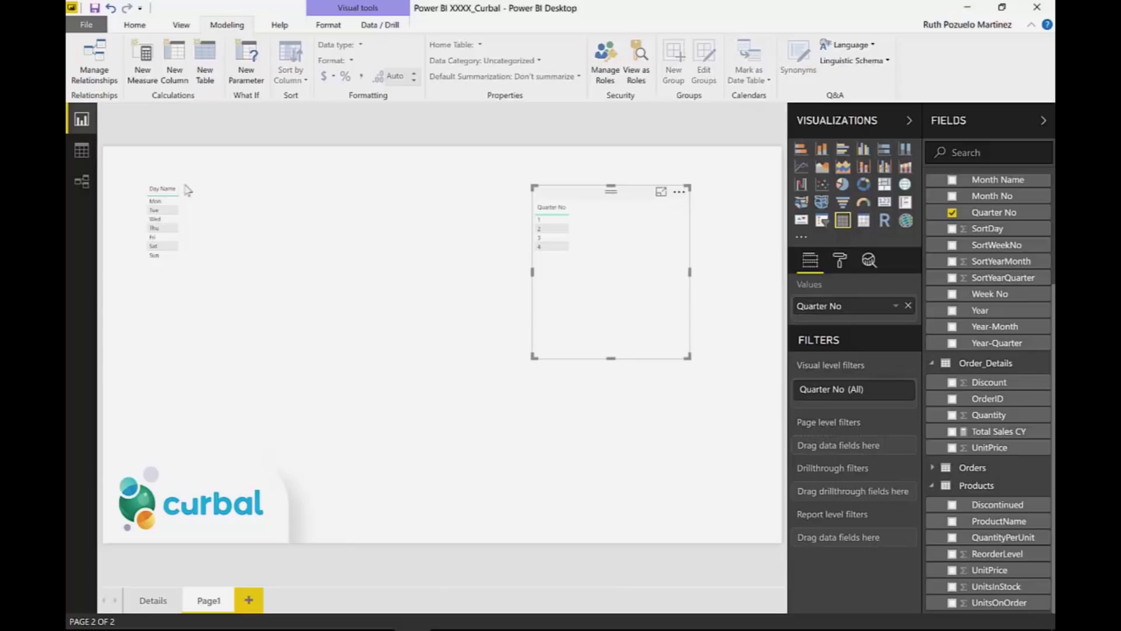
pyautogui.moveTo(687, 357); pyautogui.dragTo(625, 272)
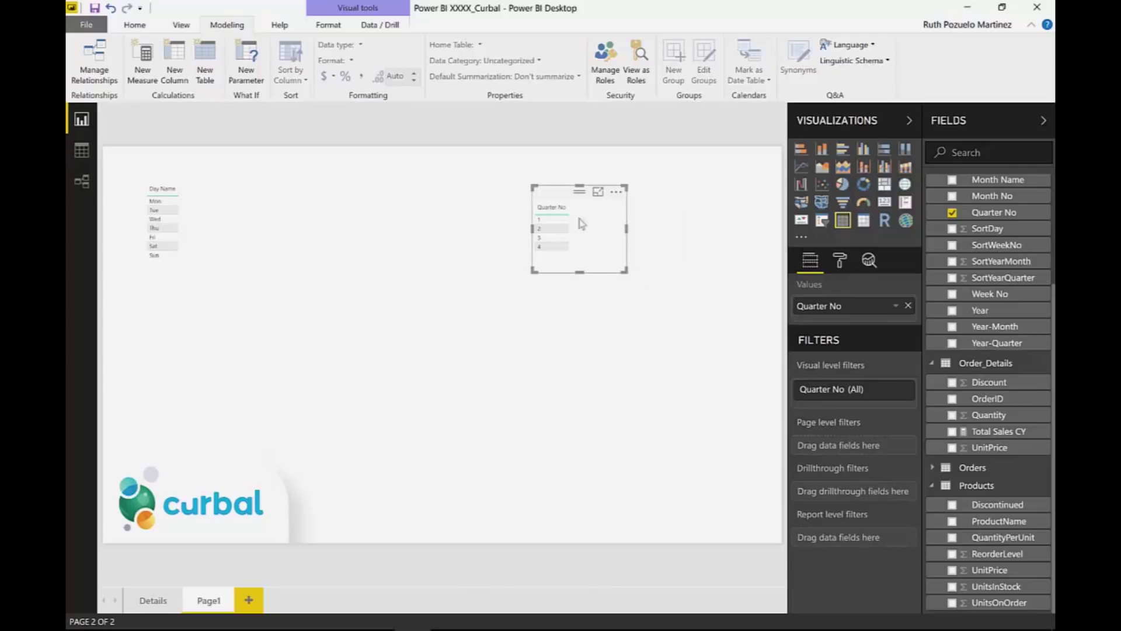
pyautogui.moveTo(547, 201); pyautogui.dragTo(259, 197)
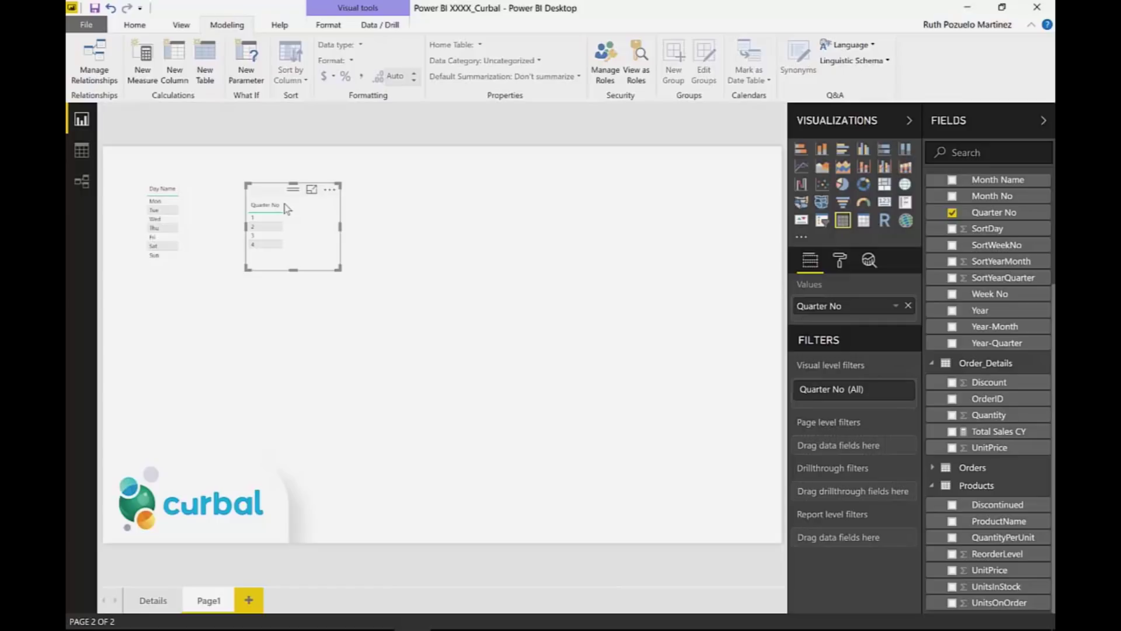
# - Delete the Quarter No table and the Day Name slicer from the page
pyautogui.press('Delete')
pyautogui.click(198, 225)
pyautogui.press('Delete')
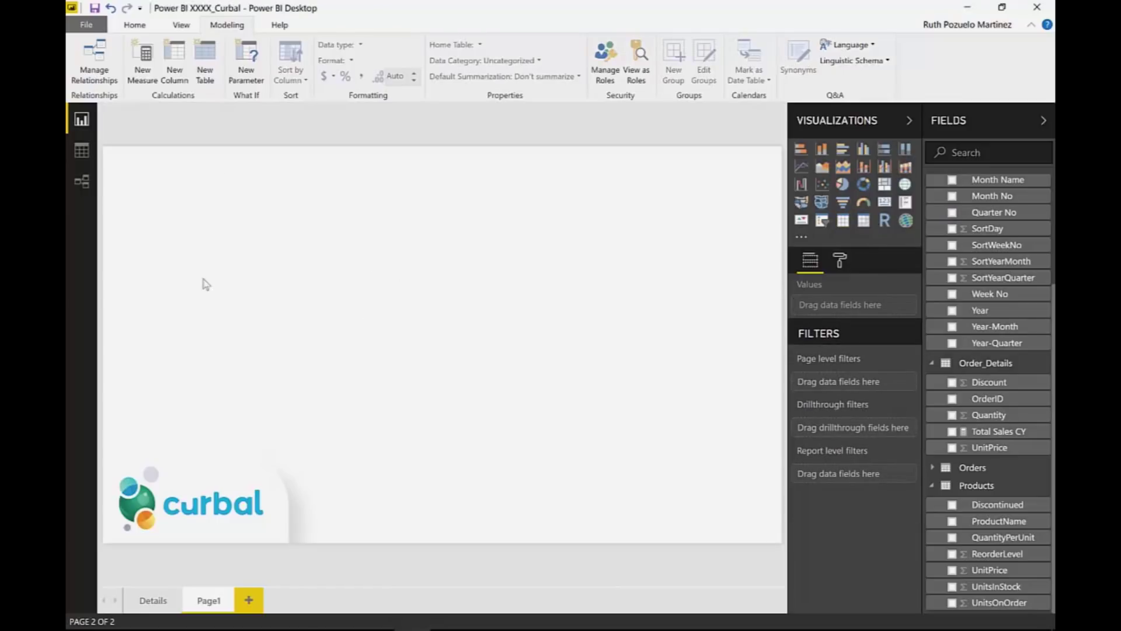
# - Confirm the file's Regional Settings import locale is Swedish (Sweden) in Options
pyautogui.click(87, 25)
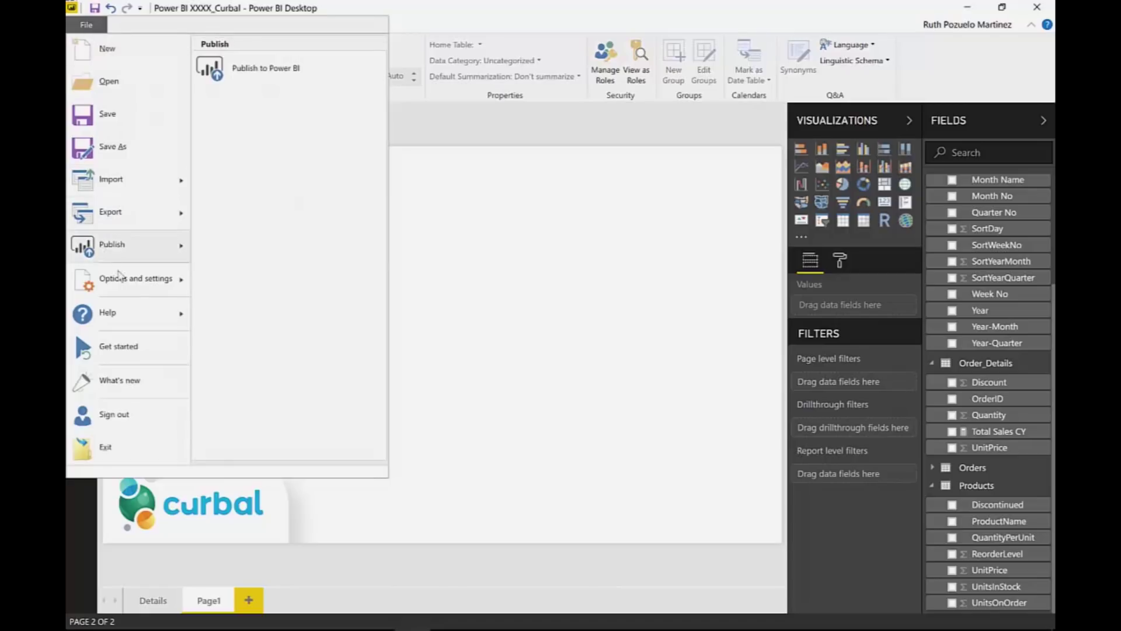
pyautogui.moveTo(130, 282)
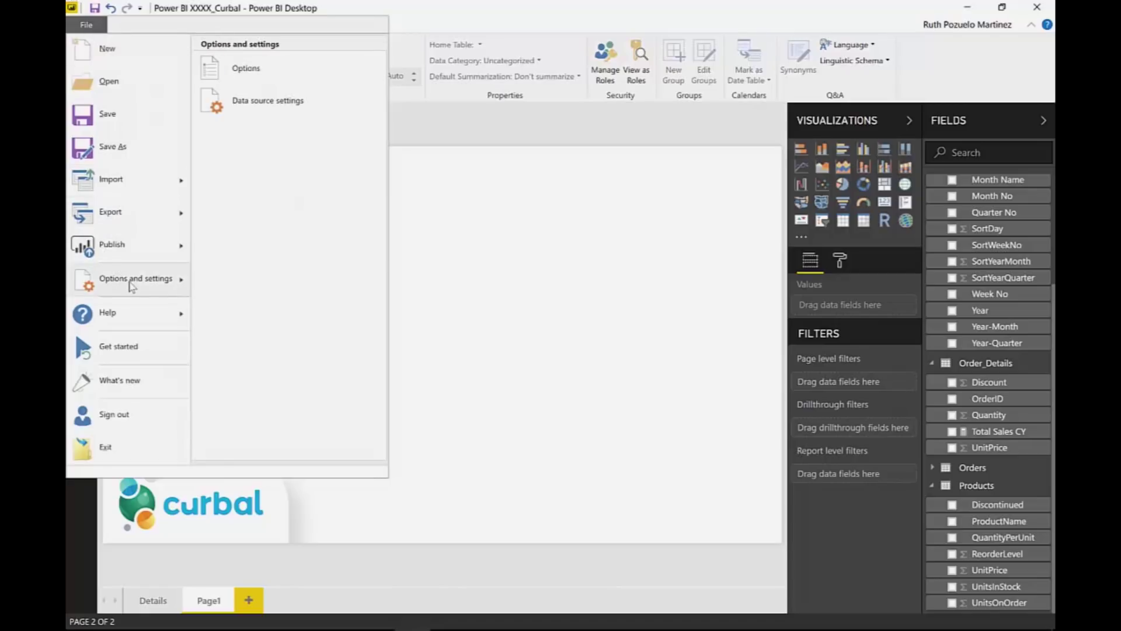
pyautogui.click(276, 72)
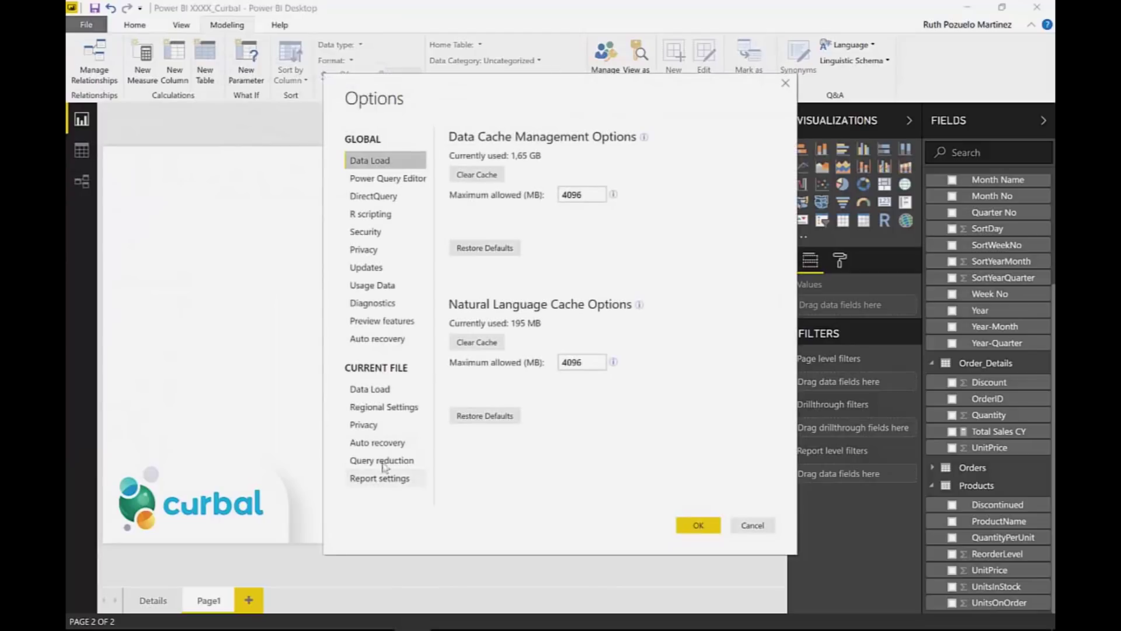
pyautogui.click(374, 408)
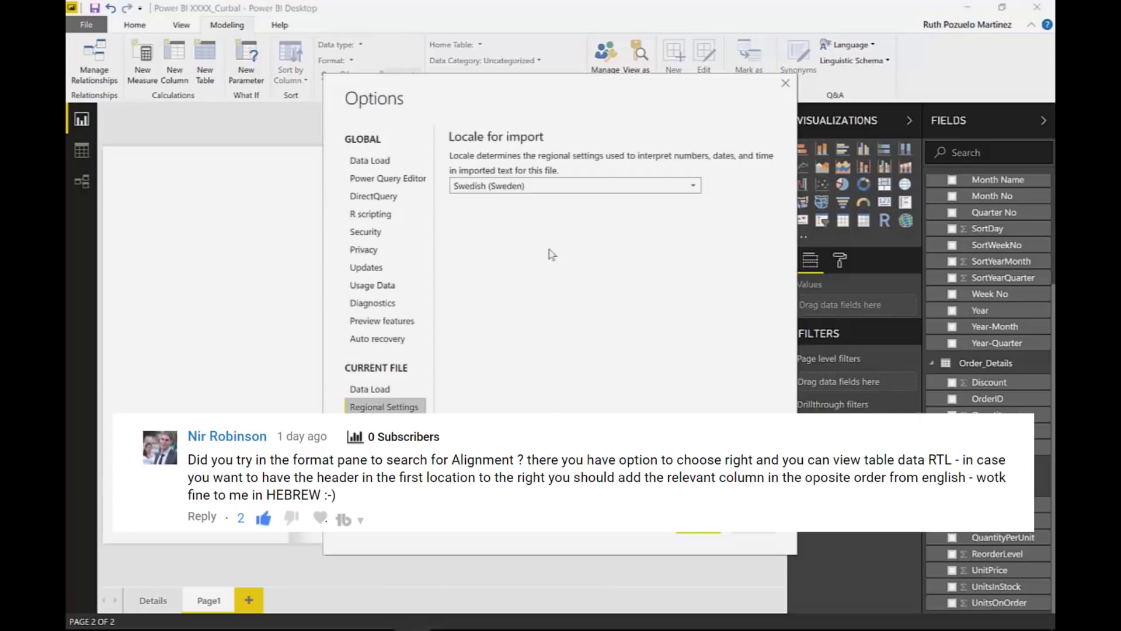
pyautogui.click(759, 534)
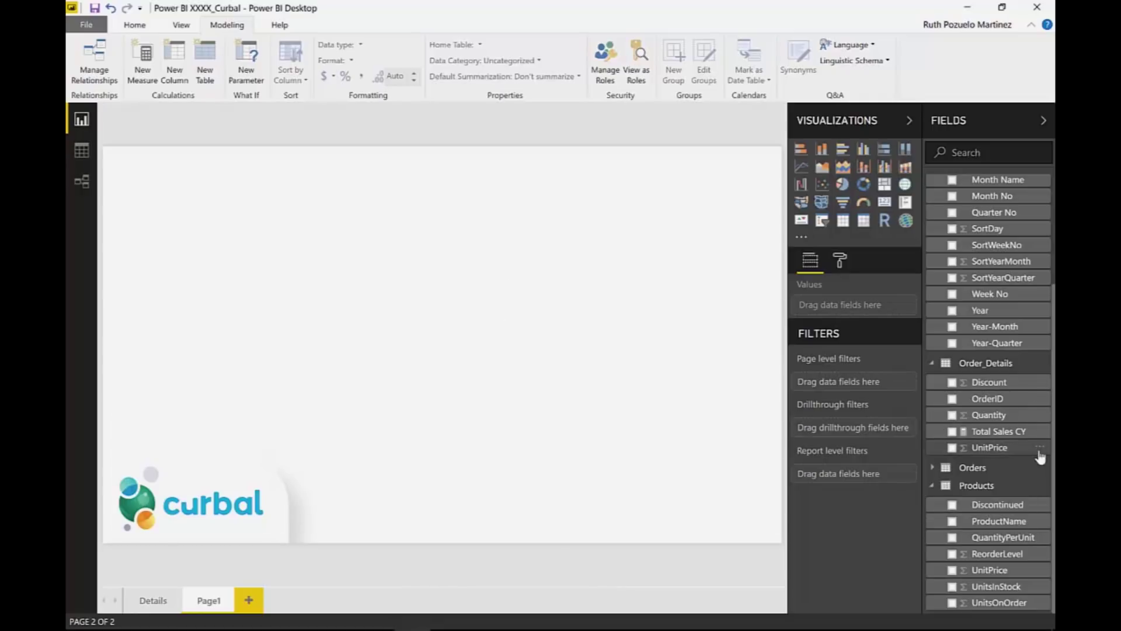
# - Add a Month Name table with Total Sales CY to the page
pyautogui.scroll(3, 1000, 398)
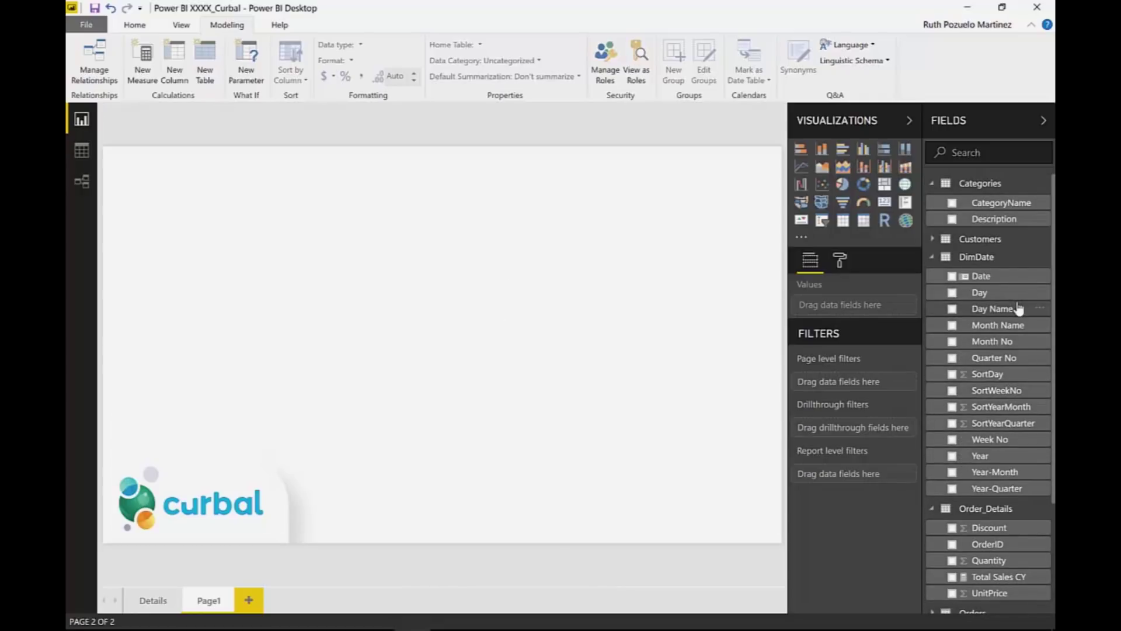
pyautogui.moveTo(1019, 325); pyautogui.dragTo(511, 305)
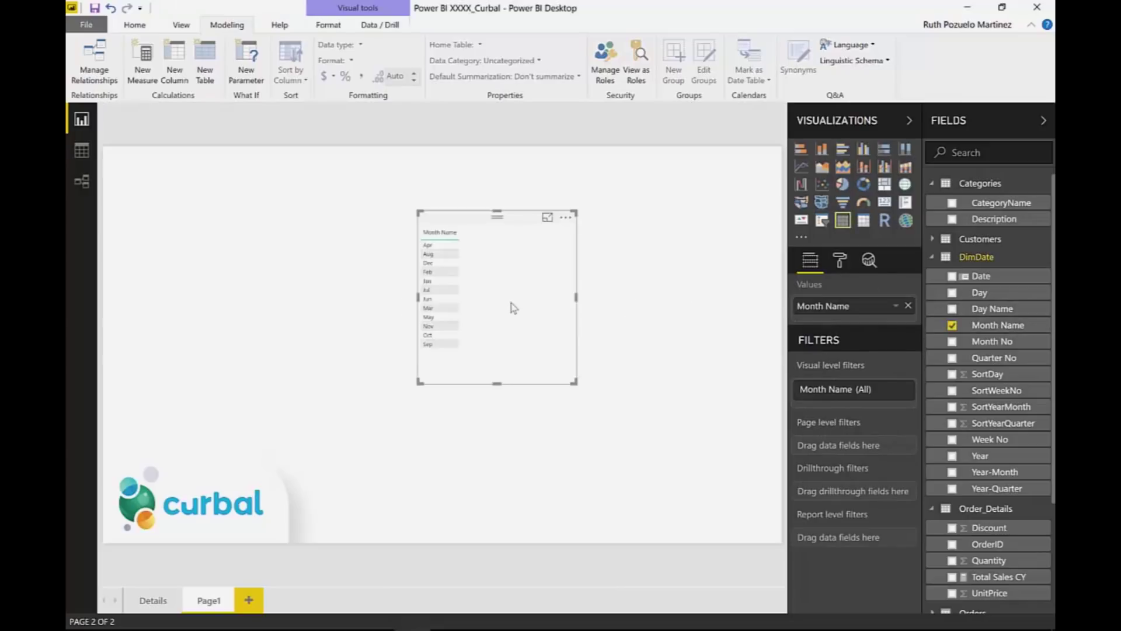
pyautogui.scroll(-3, 998, 443)
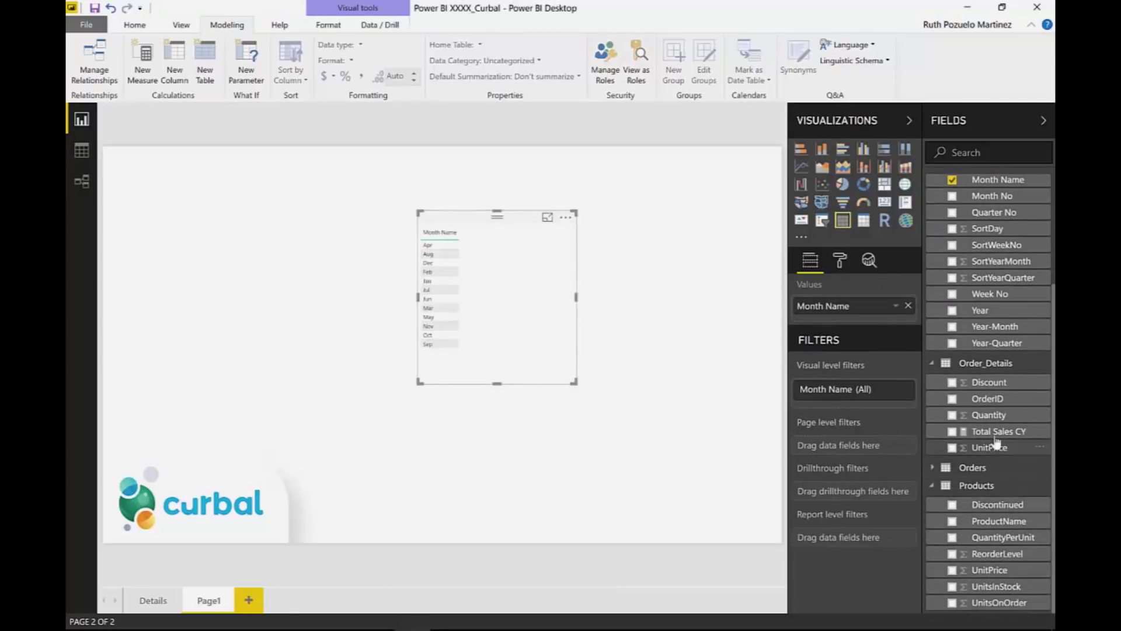
pyautogui.moveTo(999, 431); pyautogui.dragTo(488, 319)
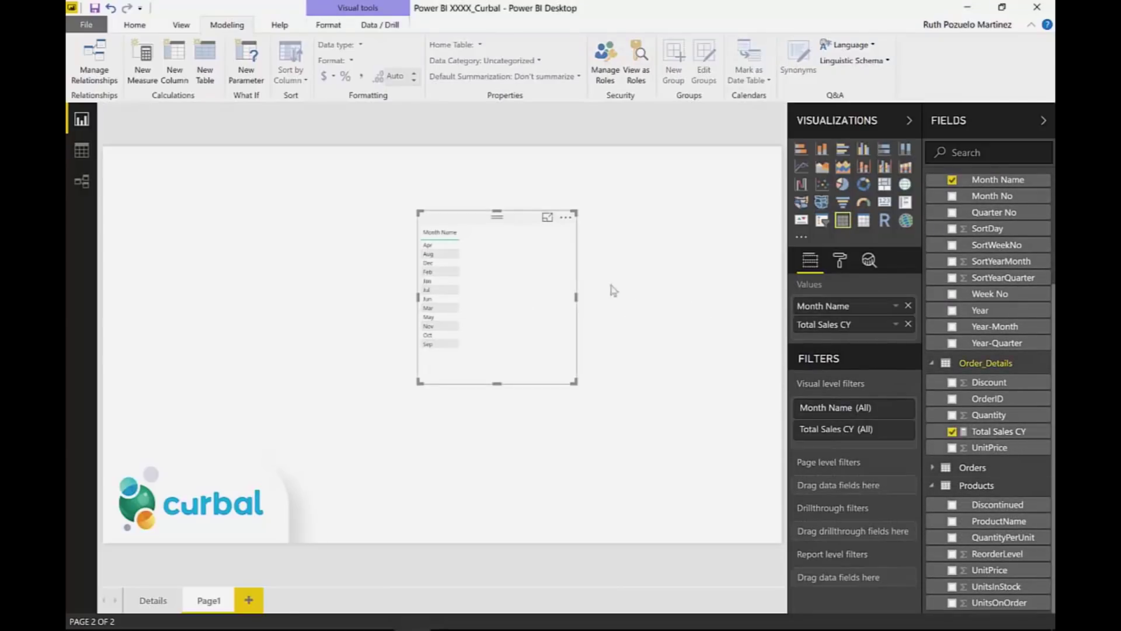
# - Convert the Month Name table into a line chart, widen and shorten it, and place it top-left
pyautogui.click(801, 167)
pyautogui.moveTo(575, 383); pyautogui.dragTo(689, 360)
pyautogui.moveTo(553, 228); pyautogui.dragTo(305, 186)
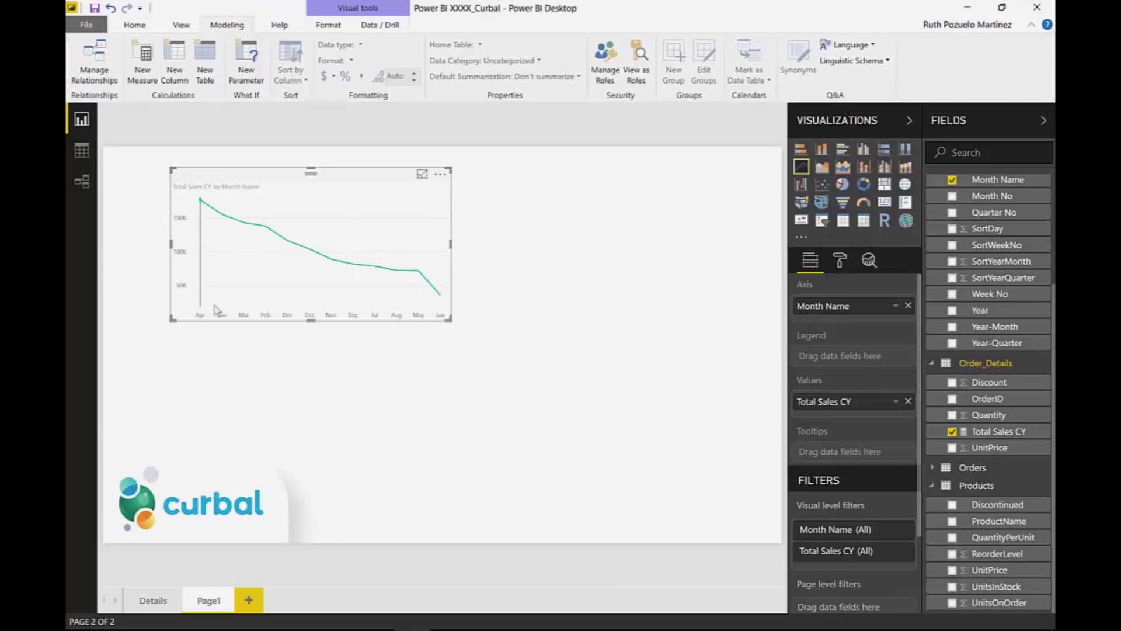
pyautogui.moveTo(204, 292)
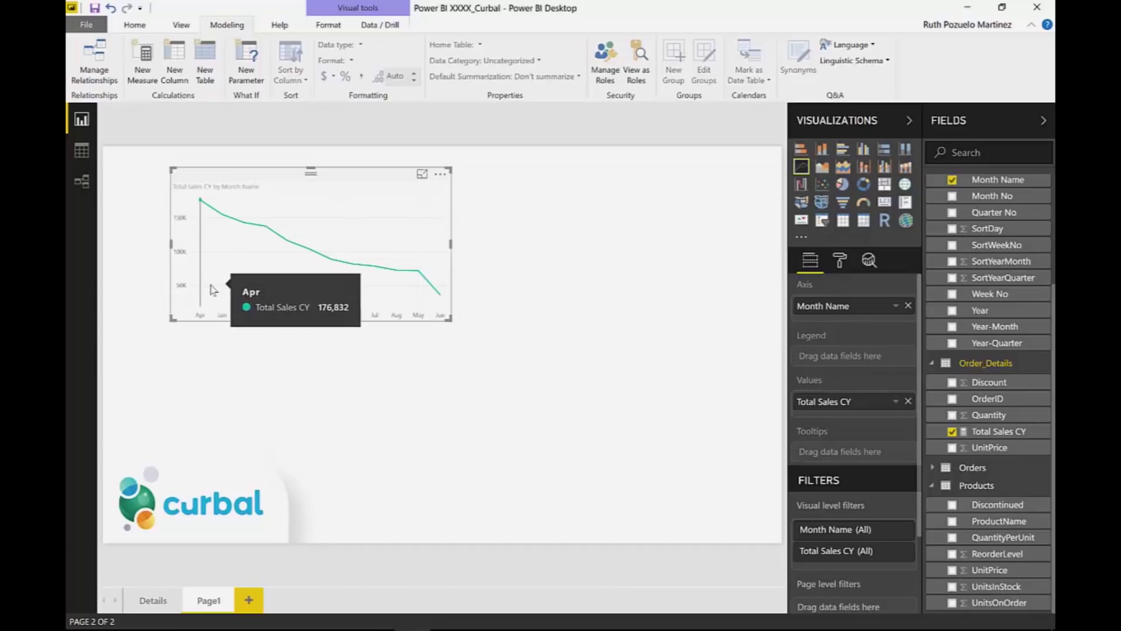
pyautogui.moveTo(223, 184); pyautogui.dragTo(217, 193)
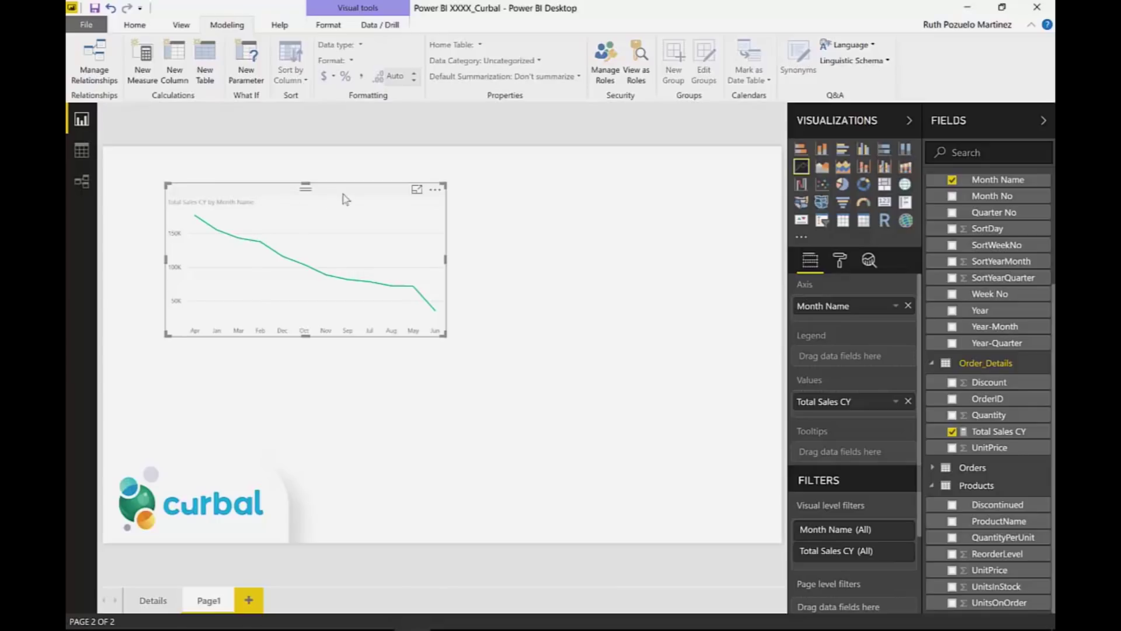
# - Shift the Total Sales CY line chart toward the page centre and show its Format options
pyautogui.moveTo(346, 196); pyautogui.dragTo(581, 179)
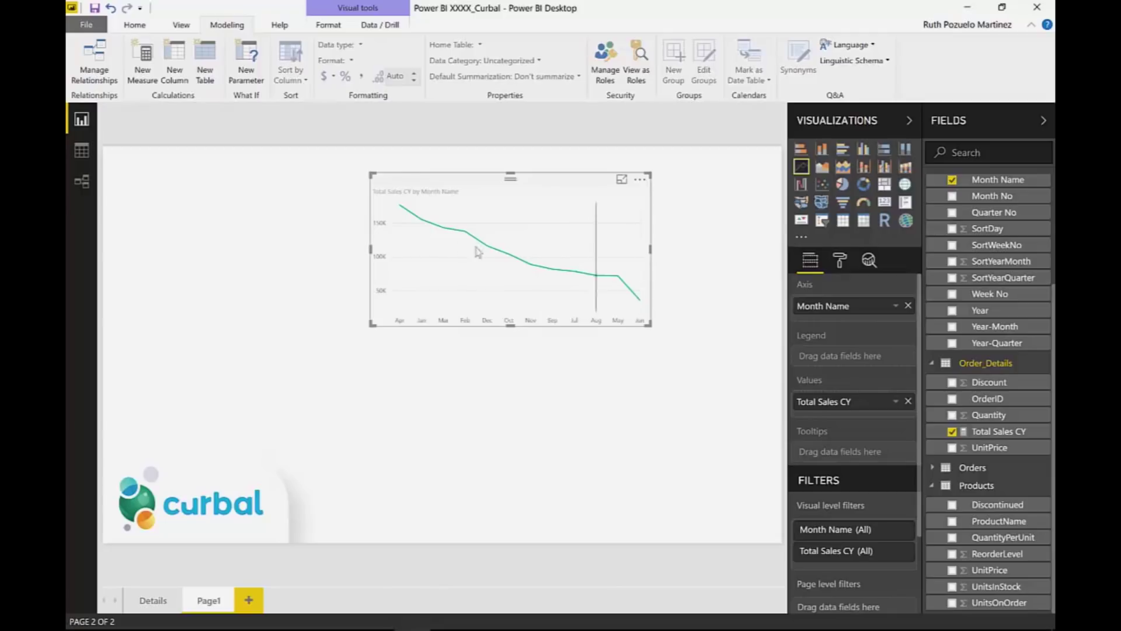
pyautogui.click(840, 260)
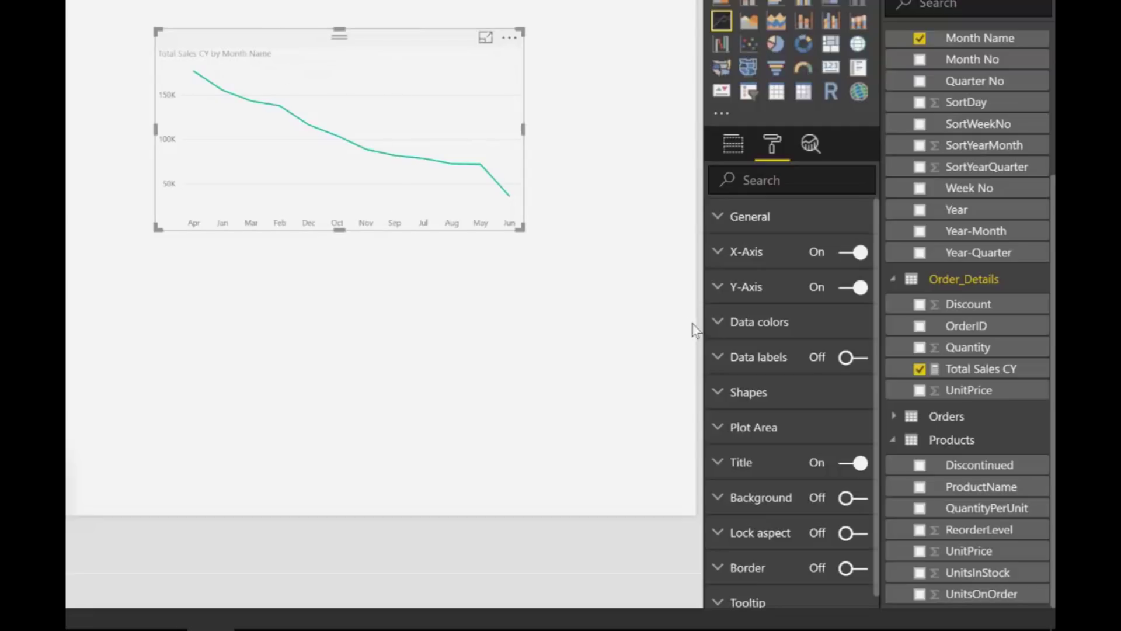
# - Right-align the line chart's title in its Format settings
pyautogui.scroll(-1, 709, 344)
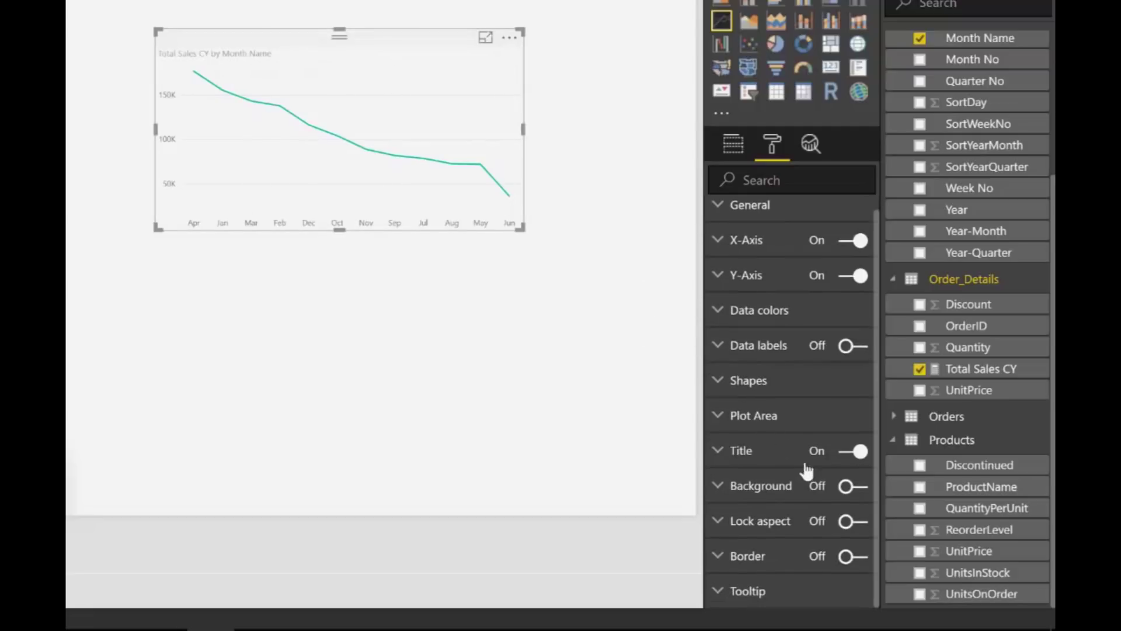
pyautogui.click(741, 450)
pyautogui.scroll(-4, 809, 429)
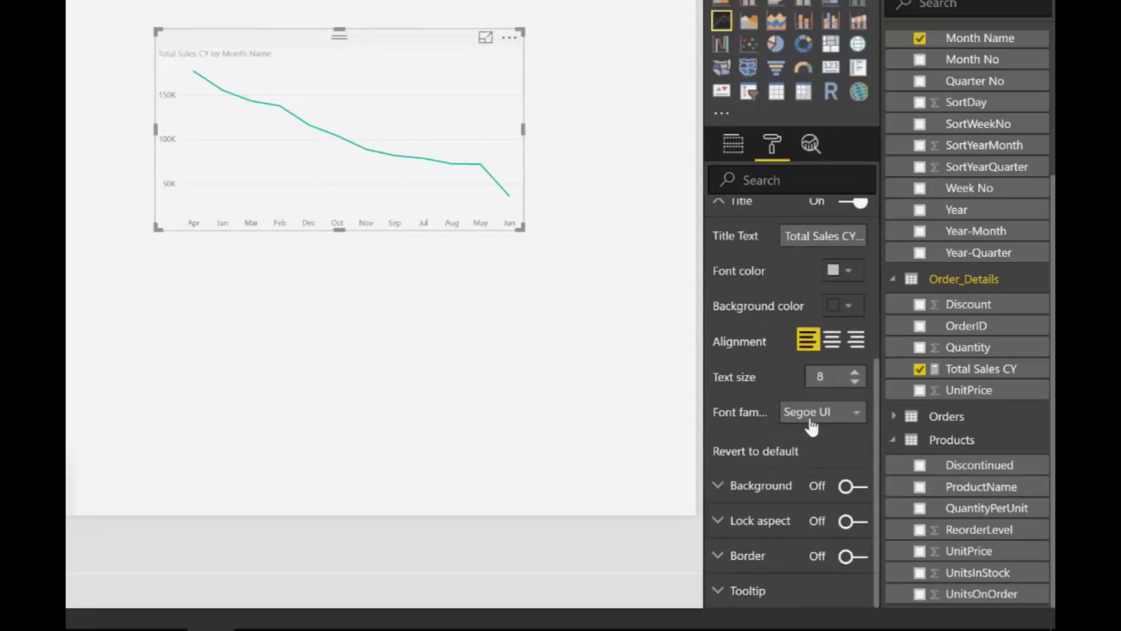
pyautogui.click(857, 340)
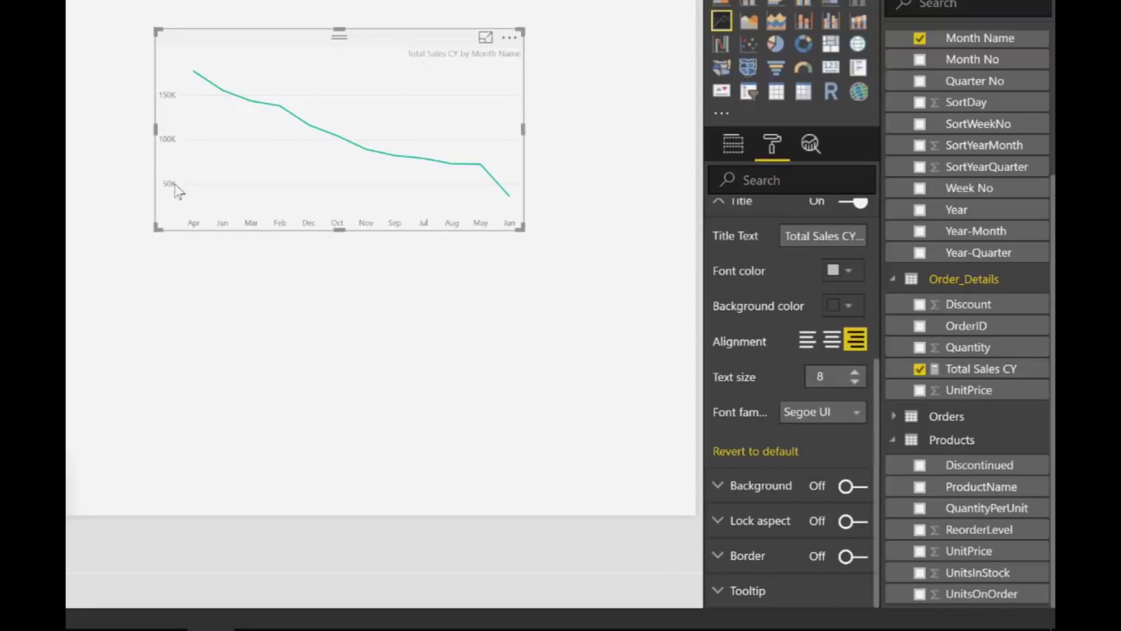
pyautogui.moveTo(499, 163)
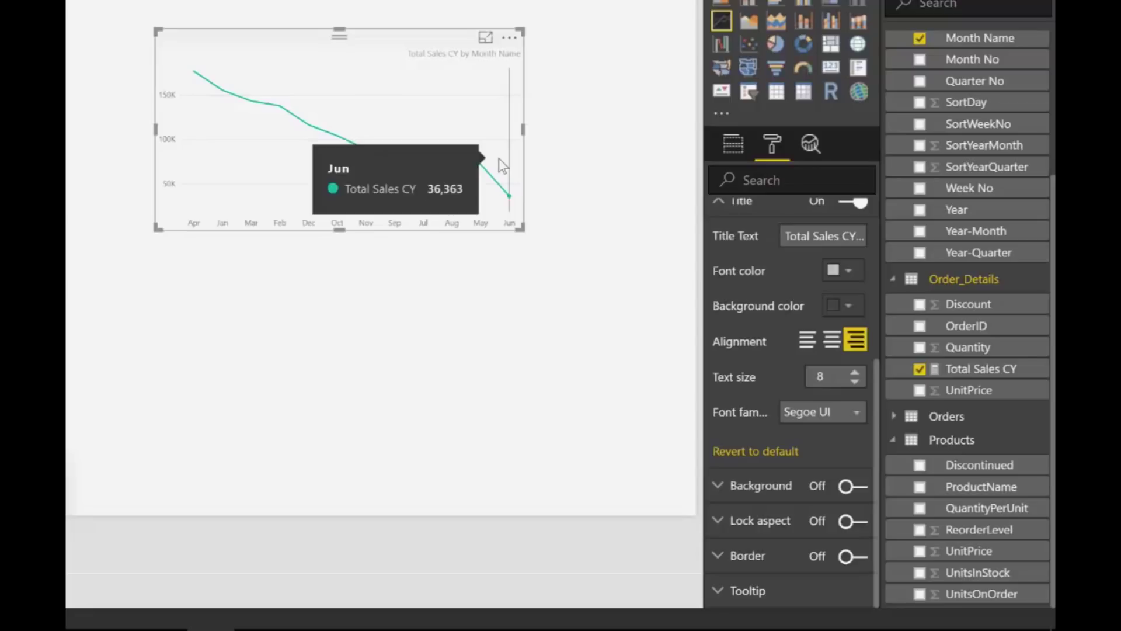
pyautogui.scroll(5, 759, 350)
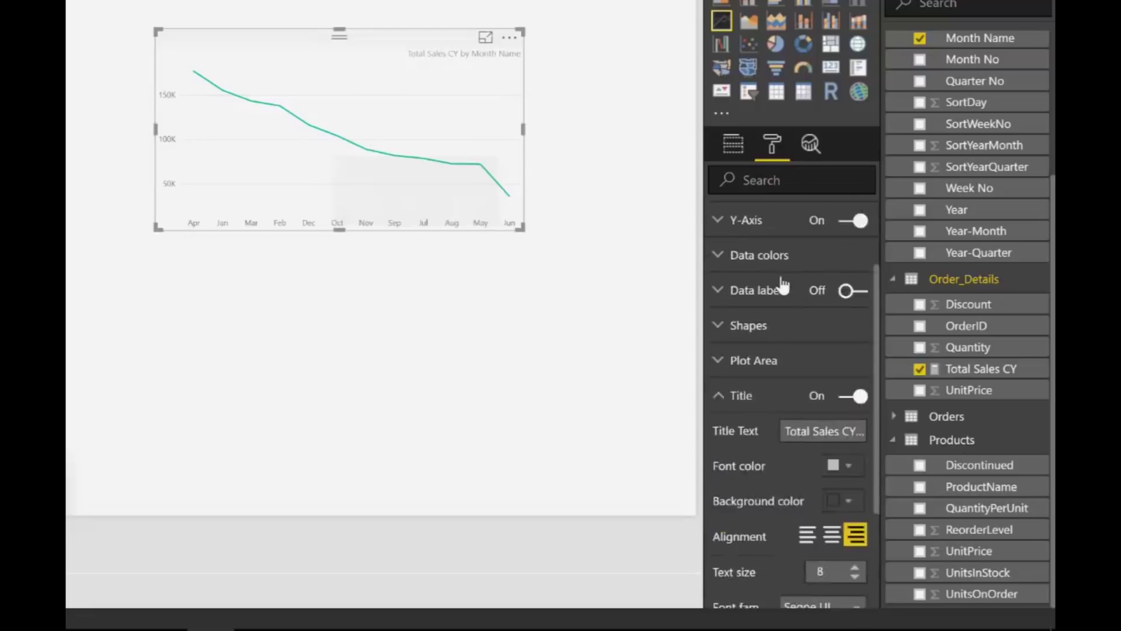
pyautogui.click(741, 463)
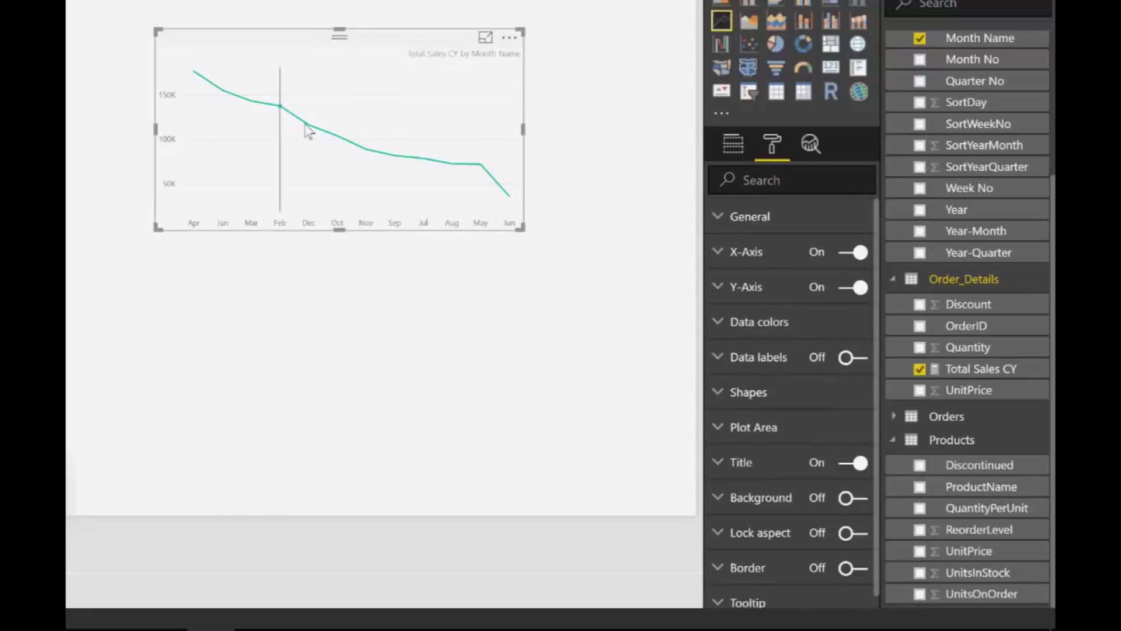
# - Set the Y-axis position to Right, then make the chart wider, shorter and move it upper-left
pyautogui.click(733, 289)
pyautogui.scroll(-3, 852, 386)
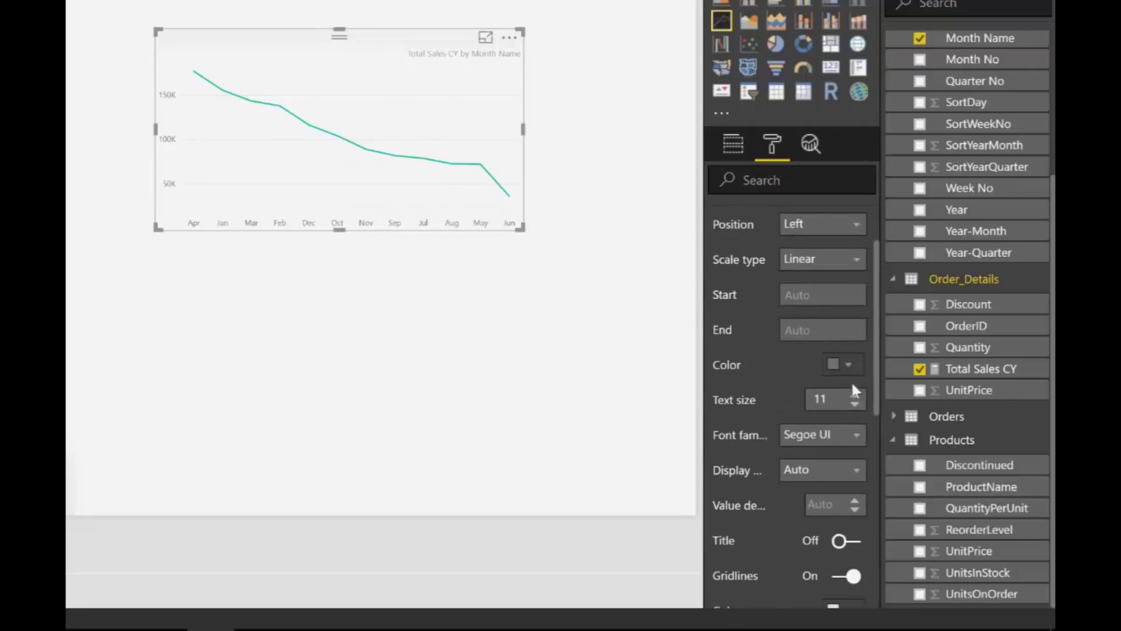
pyautogui.click(825, 230)
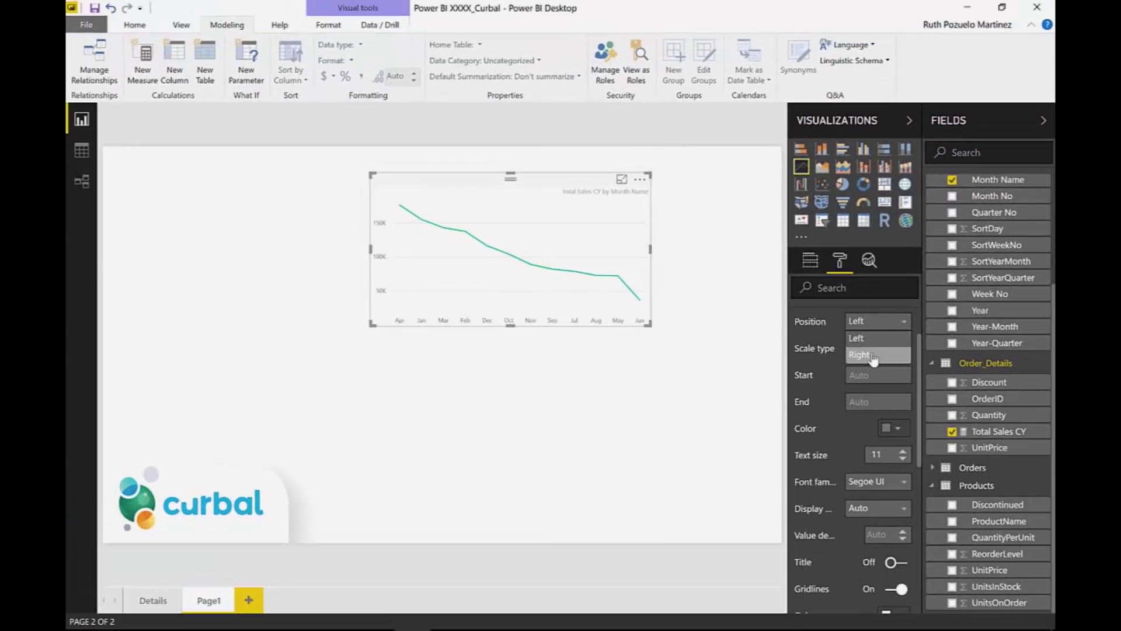
pyautogui.click(812, 270)
pyautogui.moveTo(648, 324); pyautogui.dragTo(661, 286)
pyautogui.moveTo(534, 184); pyautogui.dragTo(330, 191)
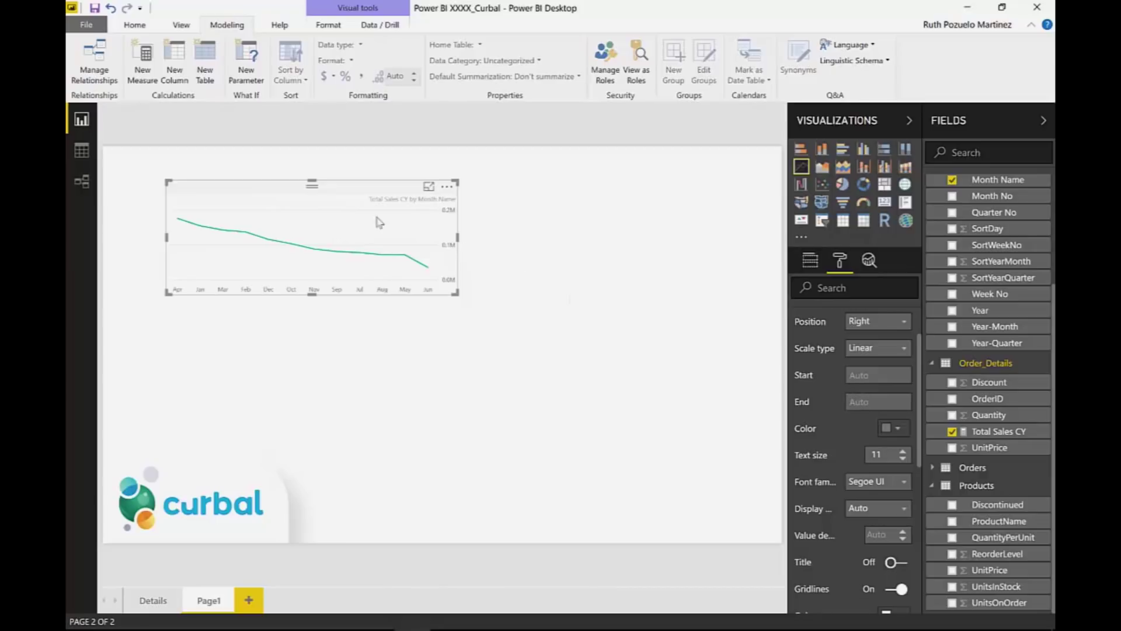
# - Nudge the line chart left and add a new empty table visual beside it
pyautogui.moveTo(330, 190); pyautogui.dragTo(289, 185)
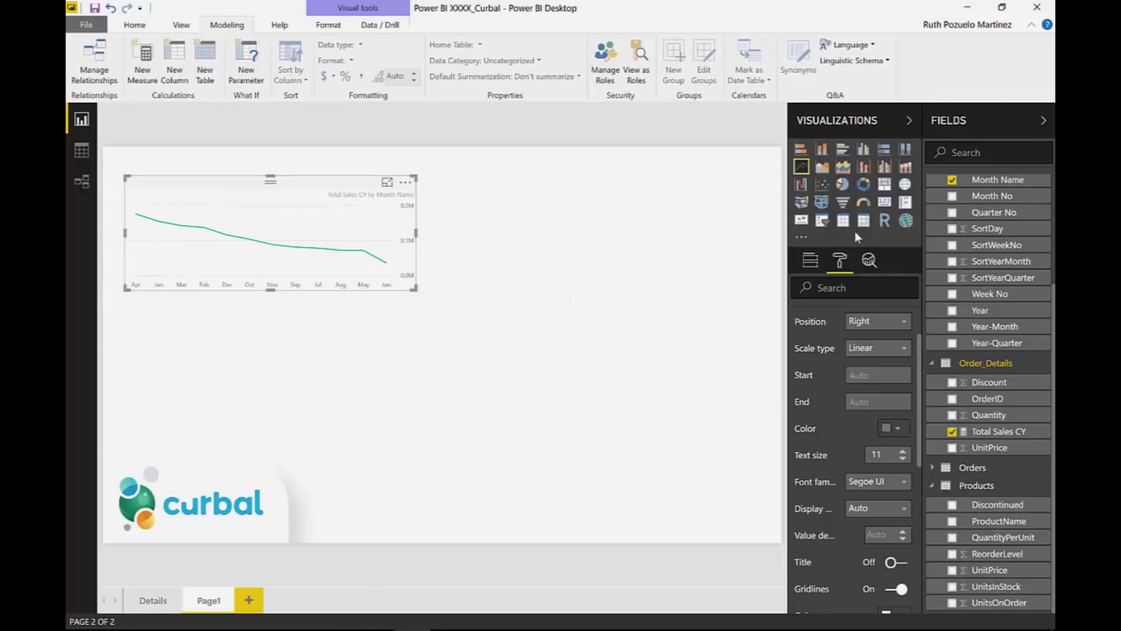
pyautogui.click(667, 258)
pyautogui.click(842, 220)
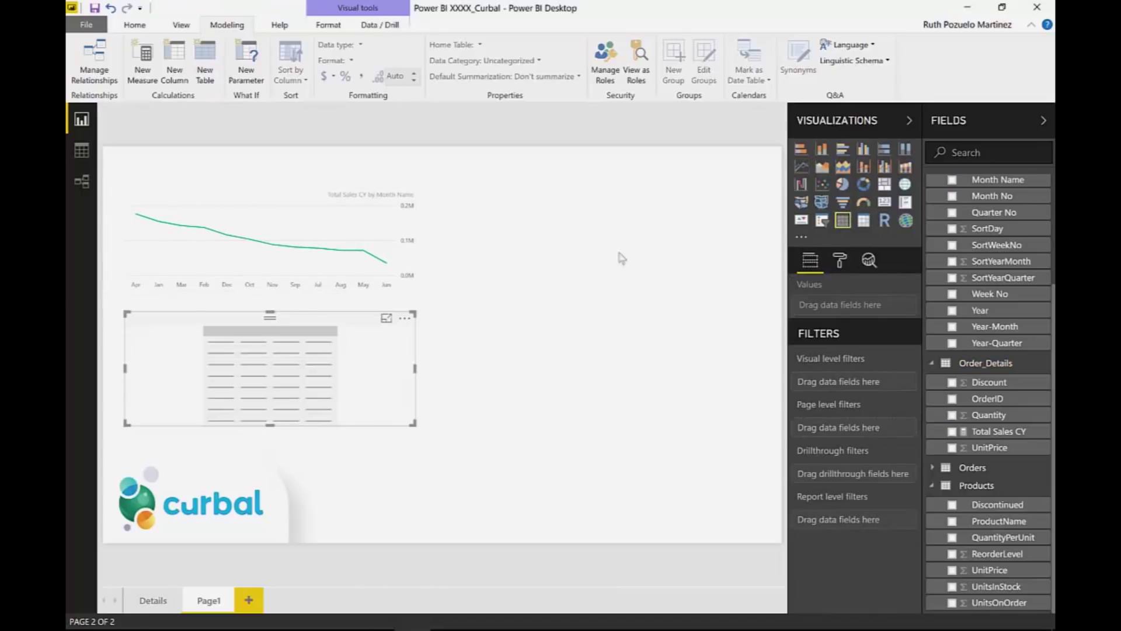
pyautogui.moveTo(312, 328); pyautogui.dragTo(634, 197)
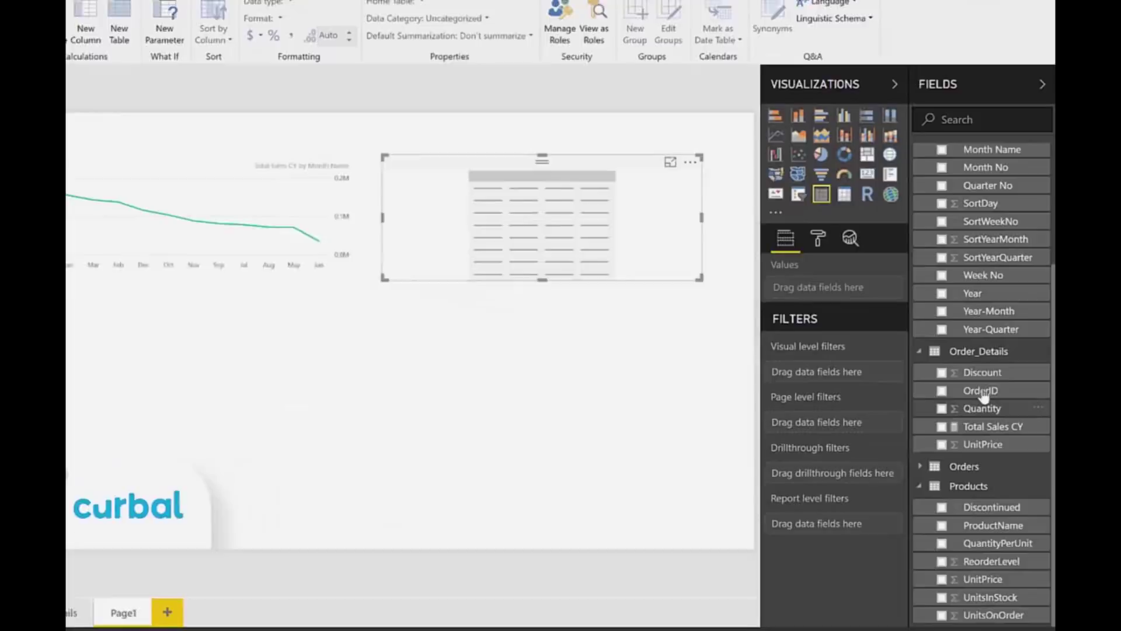
# - Fill the table with CategoryName, ProductName and Total Sales CY
pyautogui.scroll(3, 1013, 221)
pyautogui.click(915, 104)
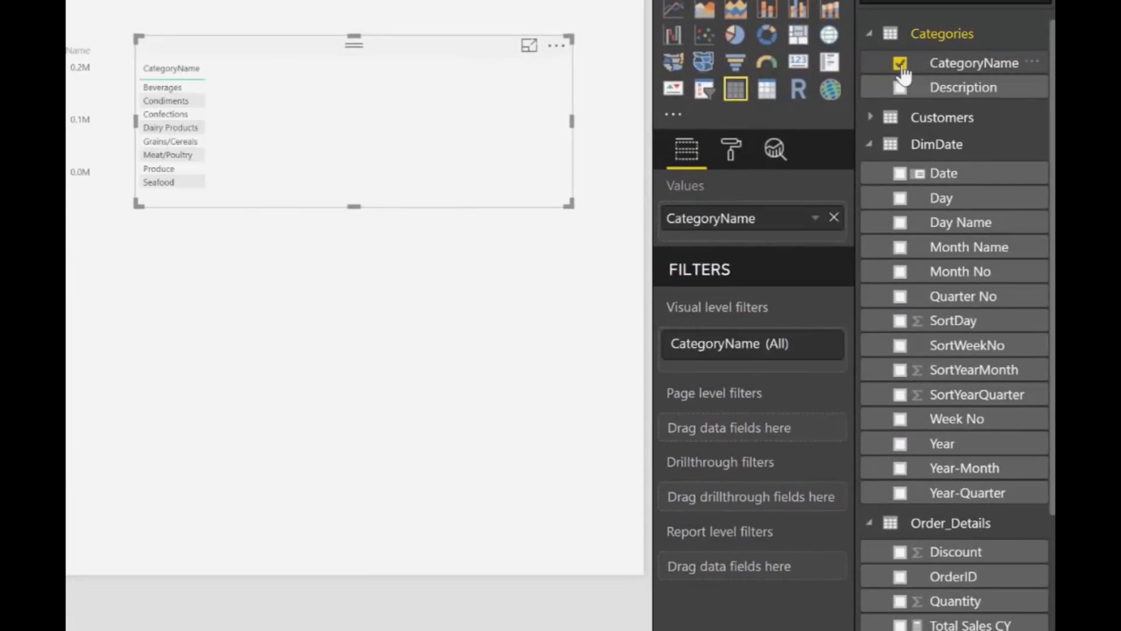
pyautogui.scroll(-3, 962, 304)
pyautogui.click(900, 543)
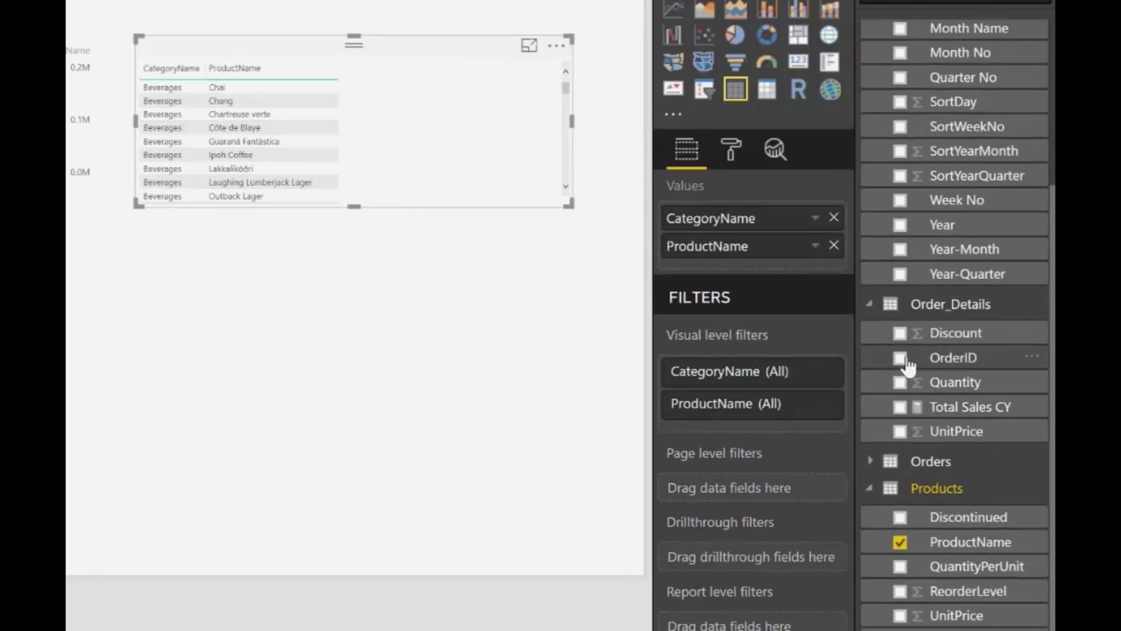
pyautogui.click(900, 407)
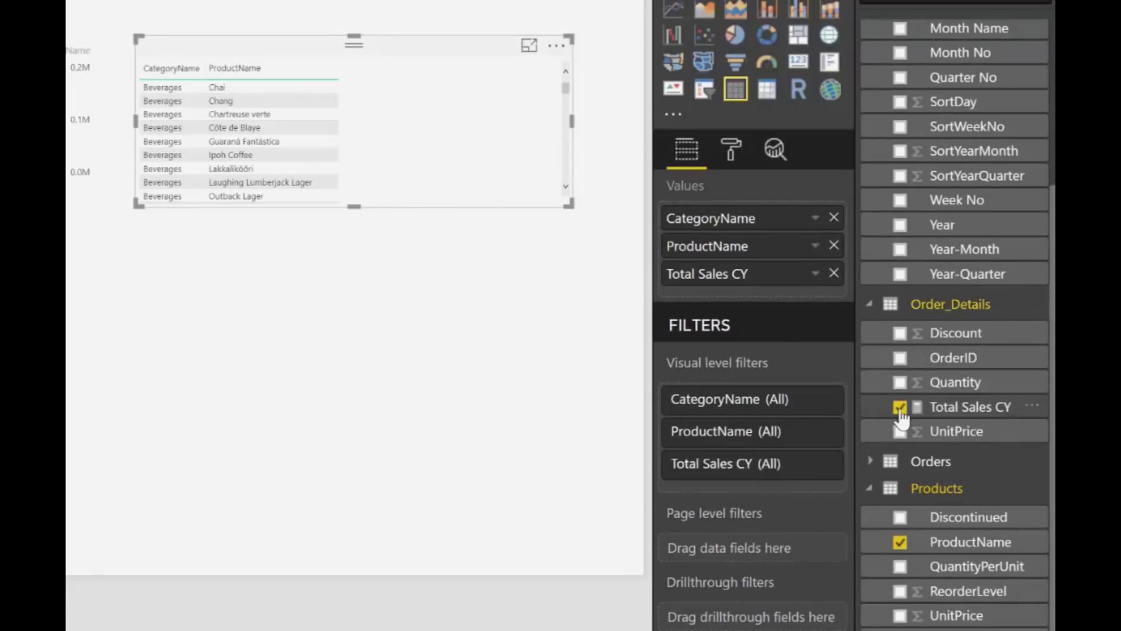
# - Turn the table's title on and set it to 'Sales by product'
pyautogui.click(730, 153)
pyautogui.scroll(-1, 721, 458)
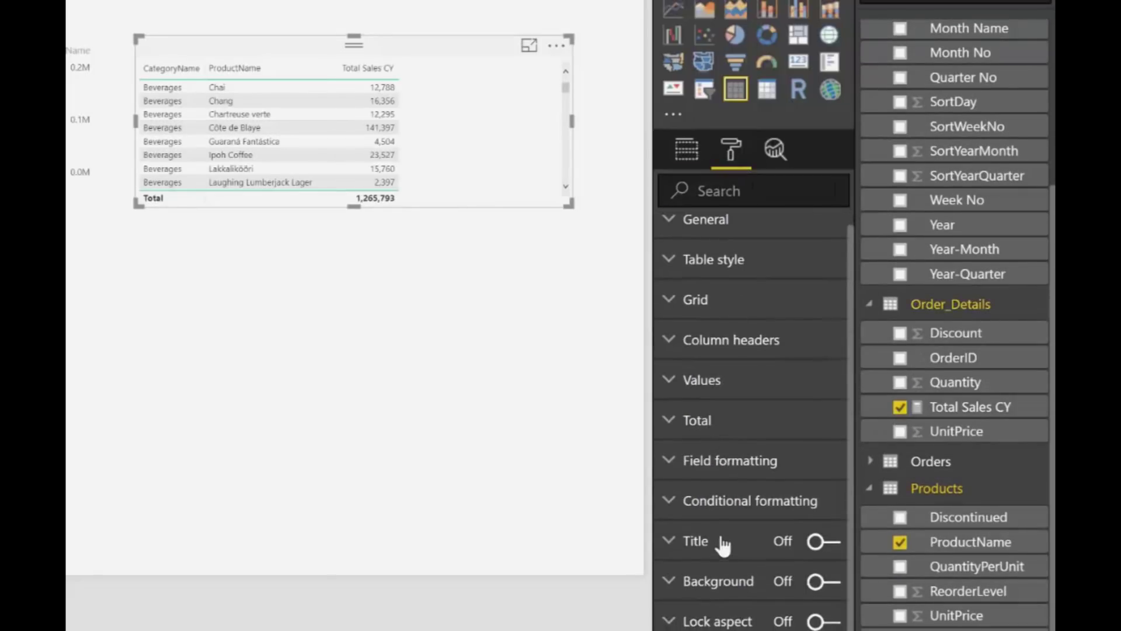
pyautogui.click(820, 541)
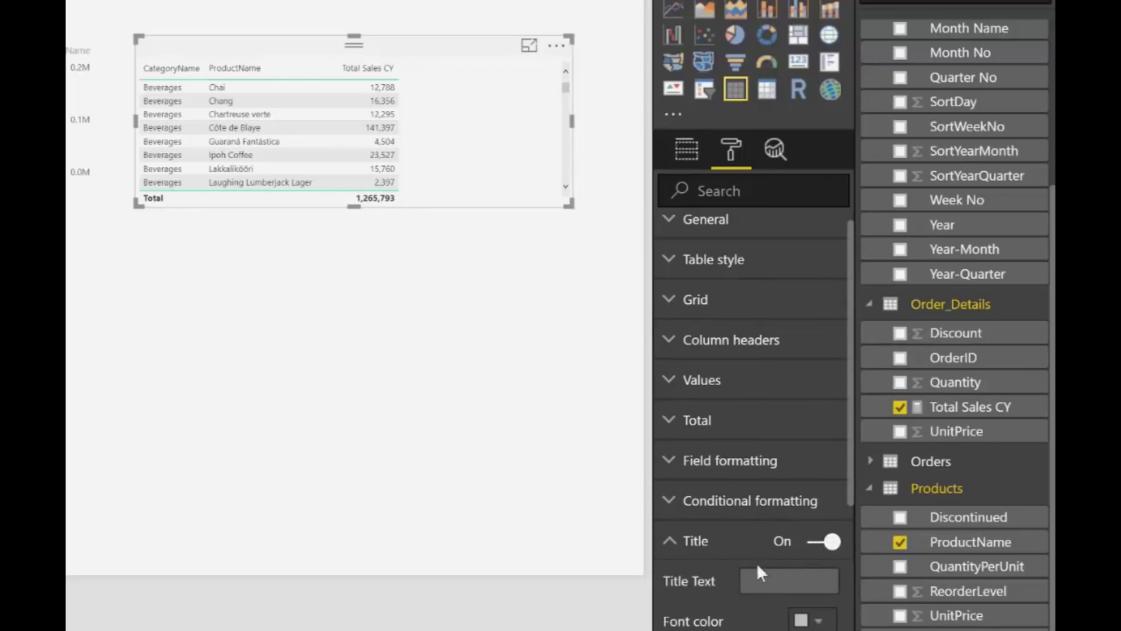
pyautogui.scroll(-4, 755, 562)
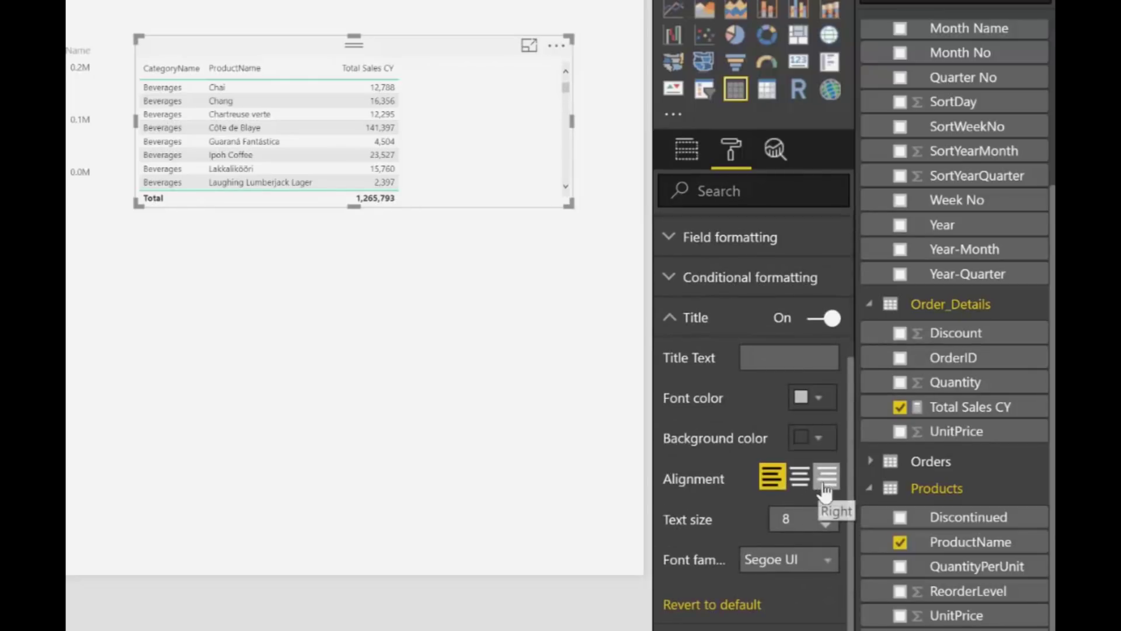
pyautogui.click(824, 352)
pyautogui.write('S')
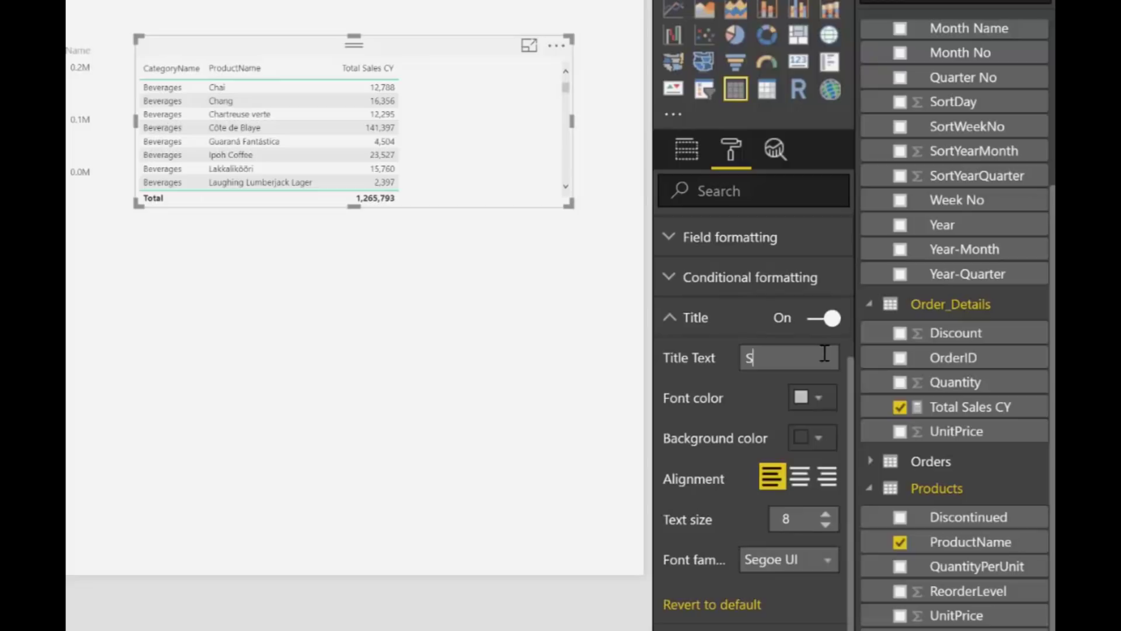
pyautogui.write('ales by product')
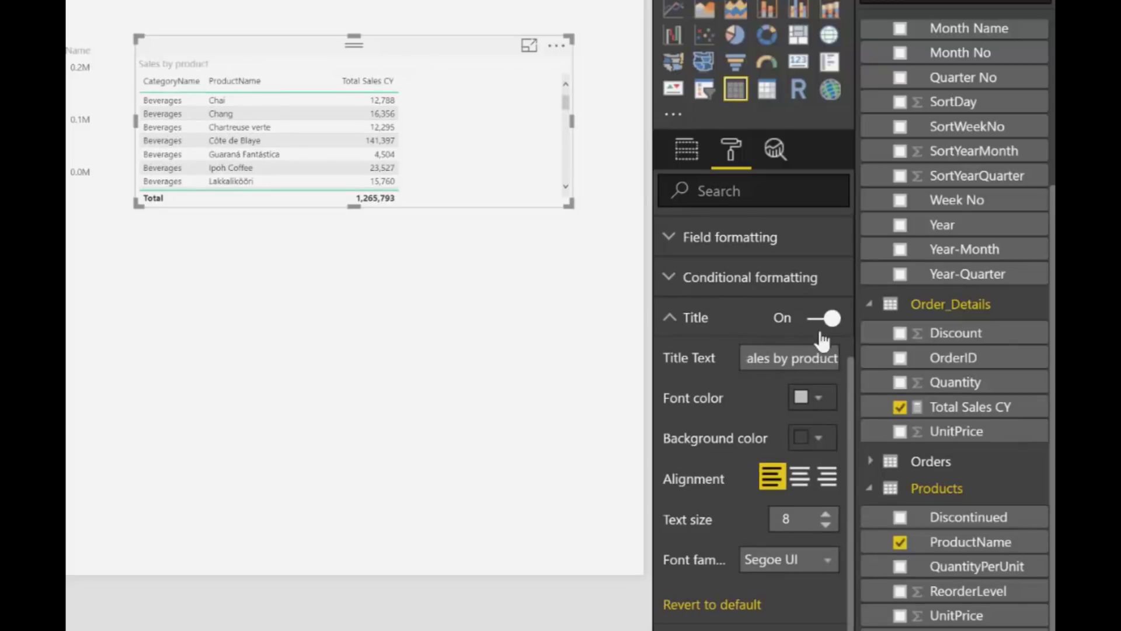
# - Make the table narrower and taller, reordering columns to Total Sales CY, ProductName, CategoryName
pyautogui.click(371, 410)
pyautogui.click(570, 201)
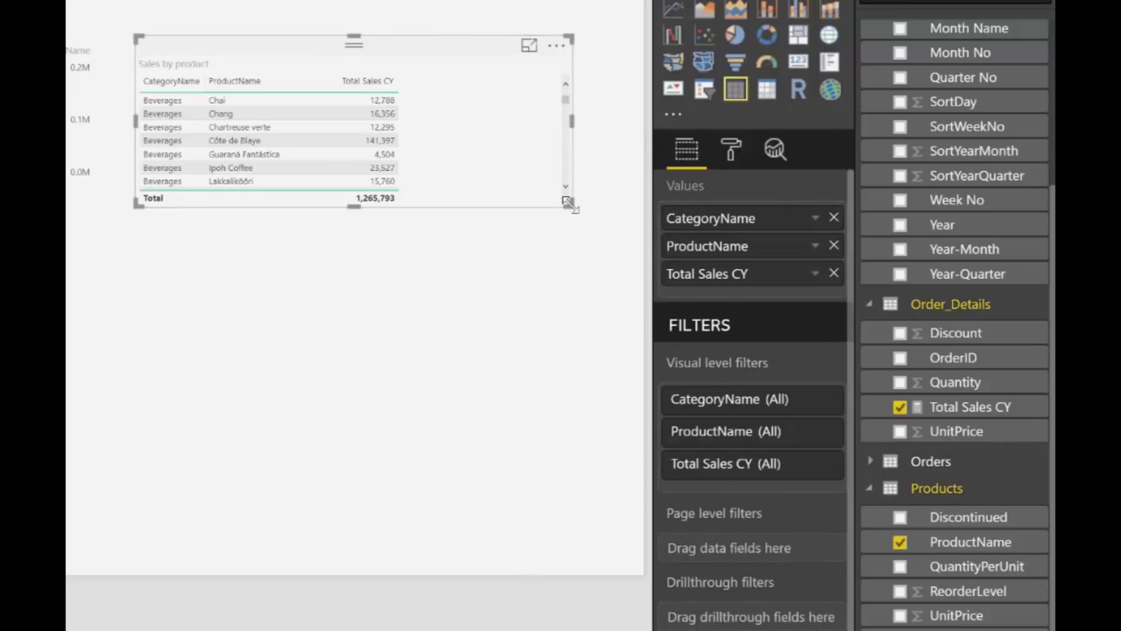
pyautogui.moveTo(570, 202); pyautogui.dragTo(453, 319)
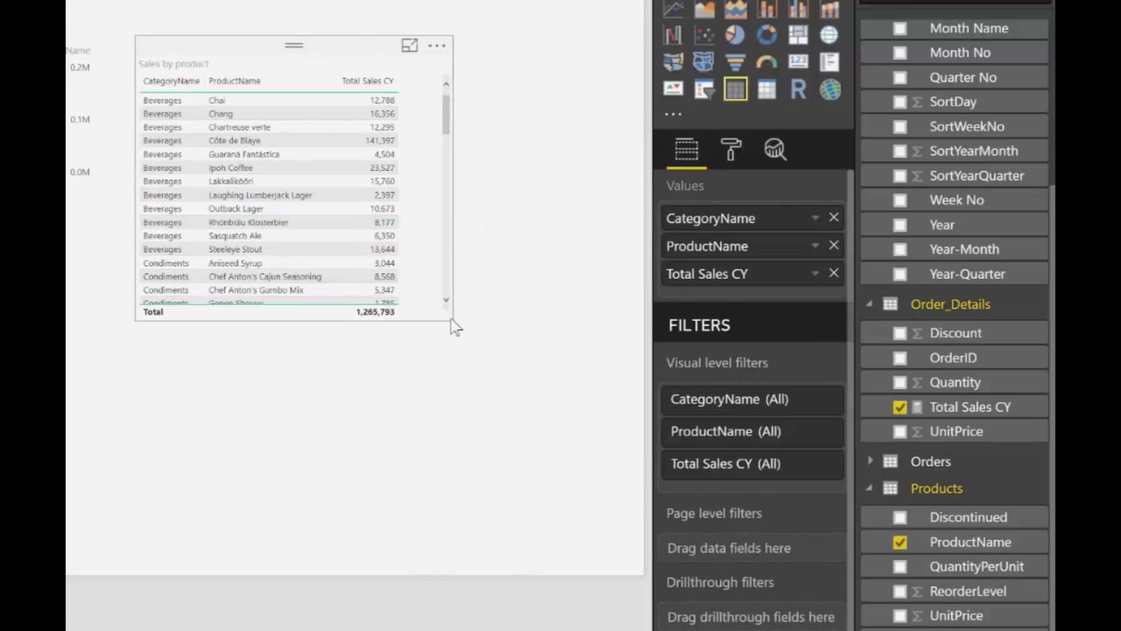
pyautogui.moveTo(261, 38); pyautogui.dragTo(377, 30)
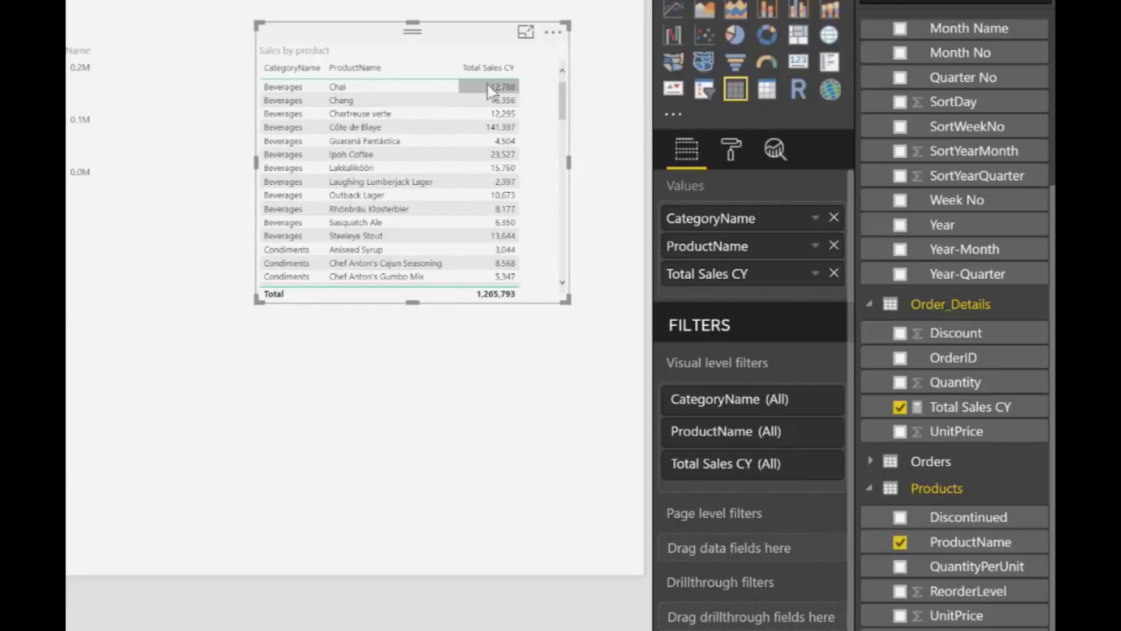
pyautogui.moveTo(724, 218); pyautogui.dragTo(734, 292)
pyautogui.moveTo(729, 213); pyautogui.dragTo(735, 262)
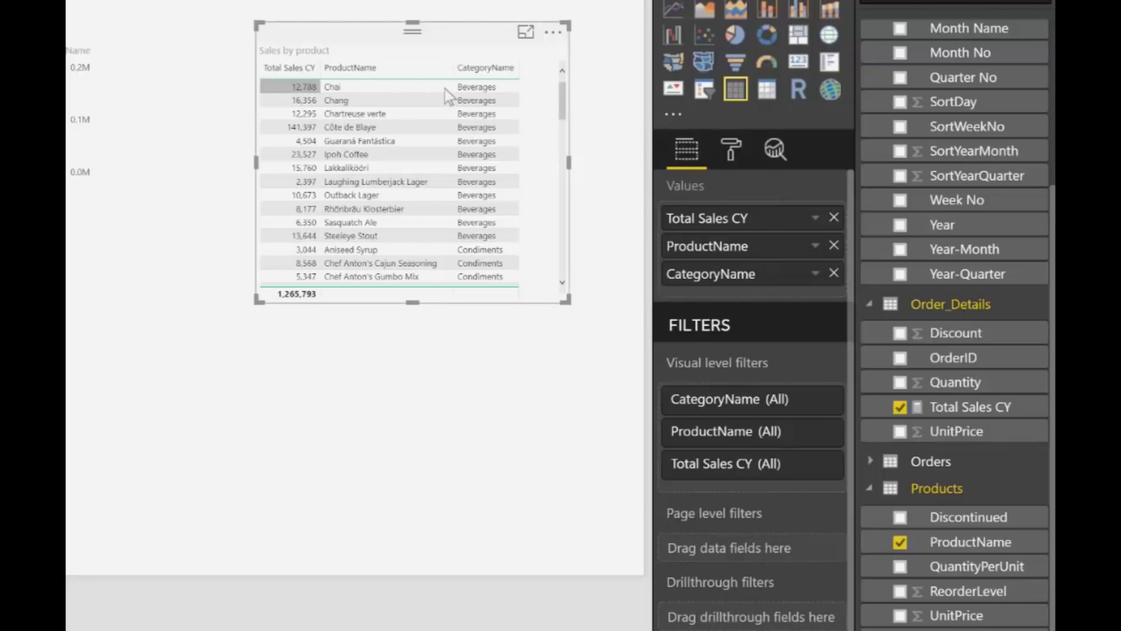
pyautogui.moveTo(569, 300); pyautogui.dragTo(544, 327)
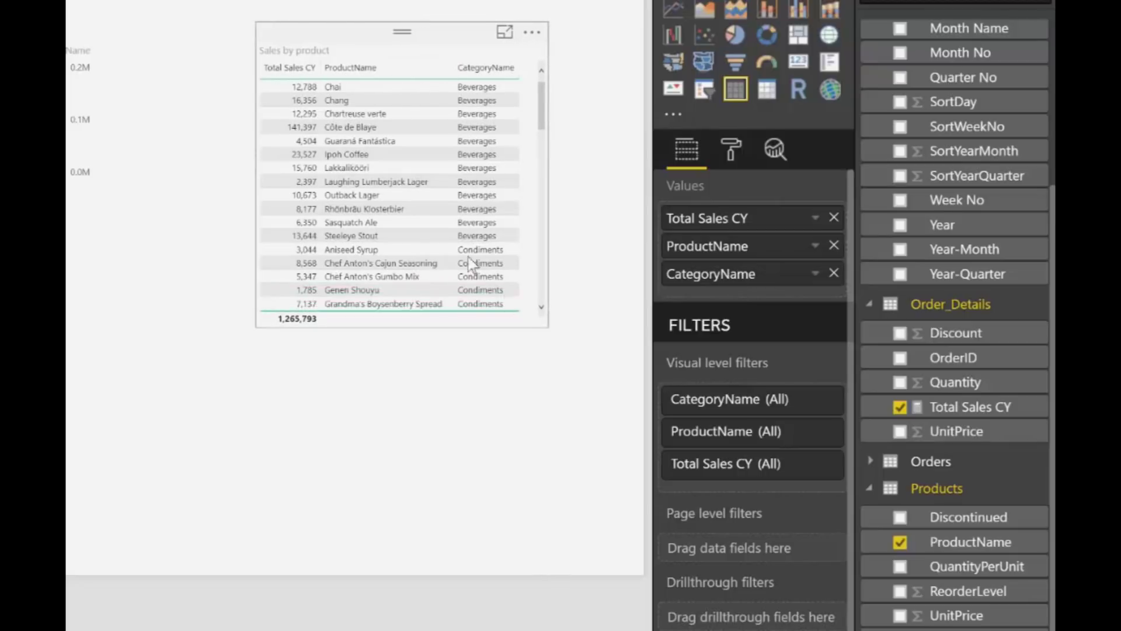
# - Right-align the 'Sales by product' table title
pyautogui.click(731, 157)
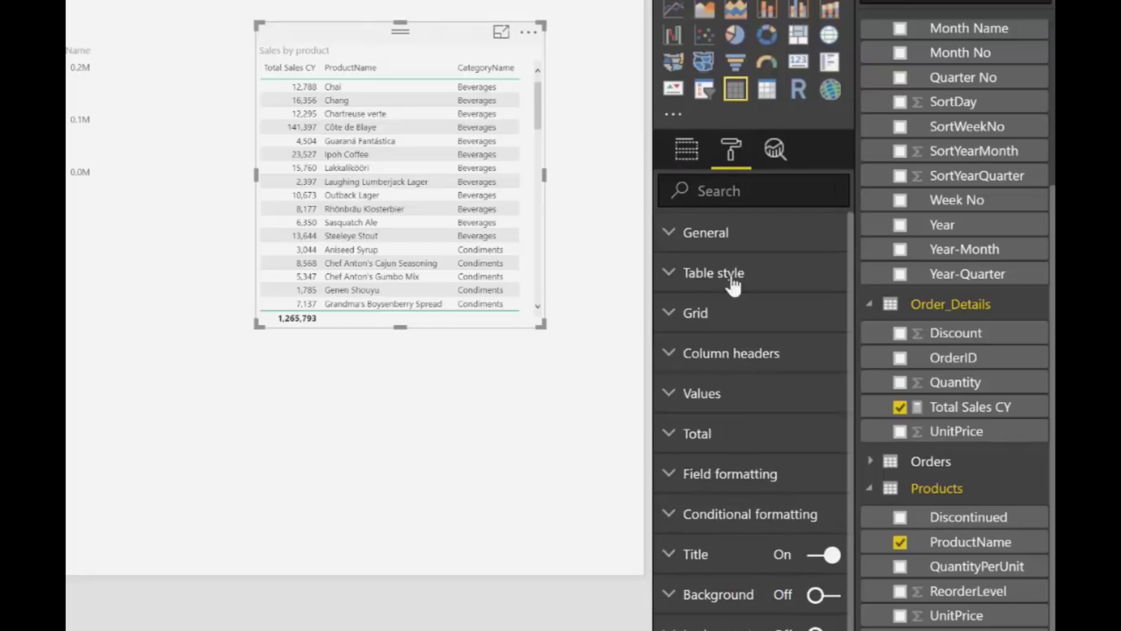
pyautogui.scroll(-1, 759, 484)
pyautogui.click(703, 536)
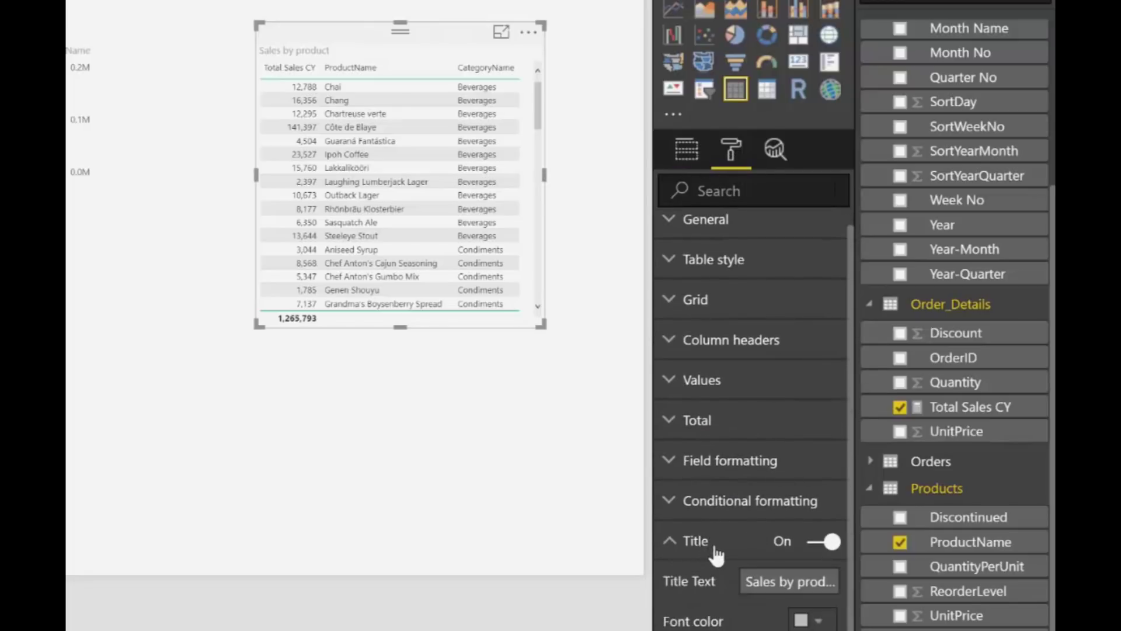
pyautogui.scroll(-5, 760, 534)
pyautogui.click(833, 429)
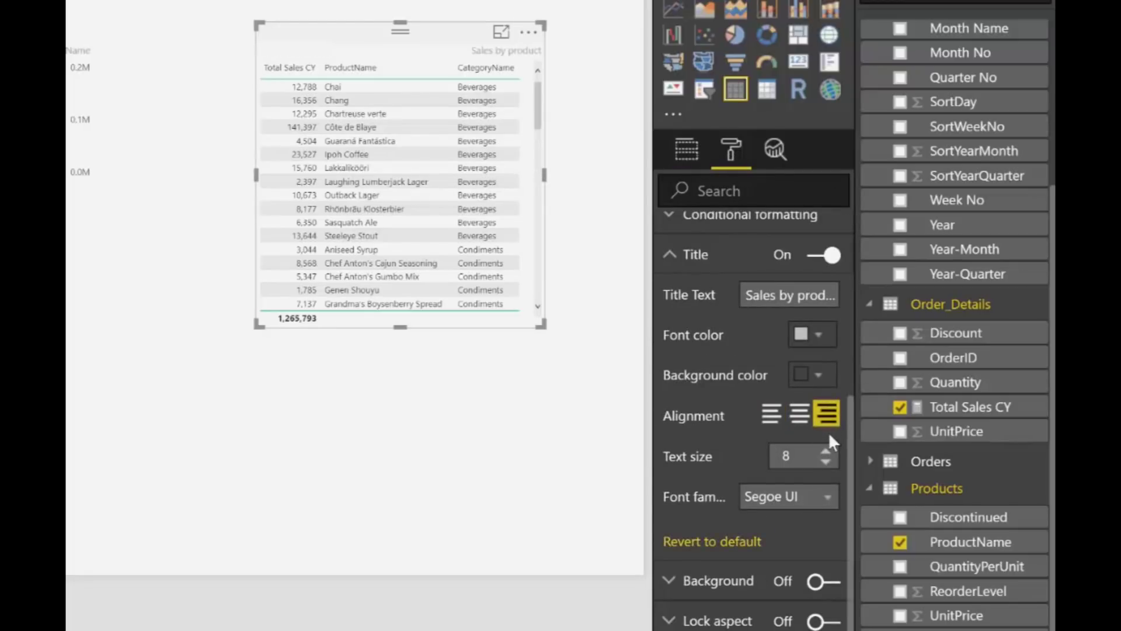
pyautogui.click(545, 330)
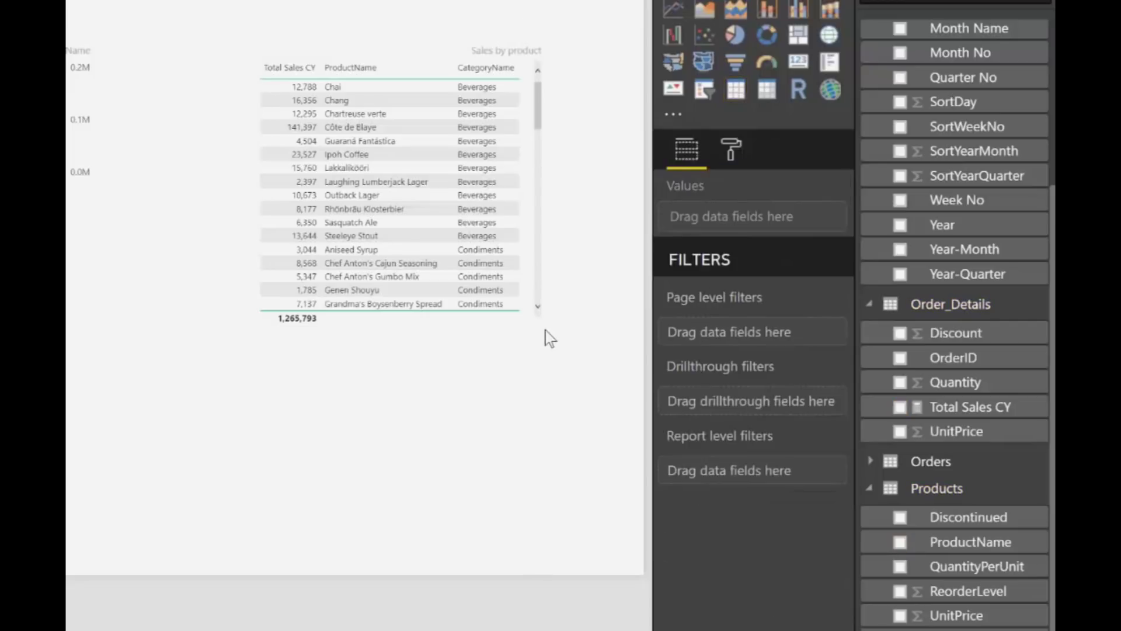